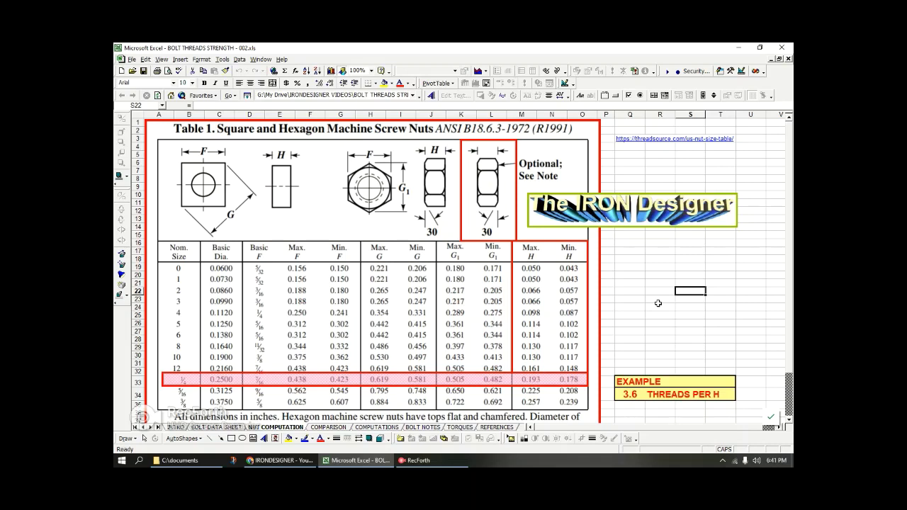
- View the bolt torque specifications on the BOLT DATA SHEET worksheet and return to the NUT COMPUTATION worksheet
left_click(240, 429)
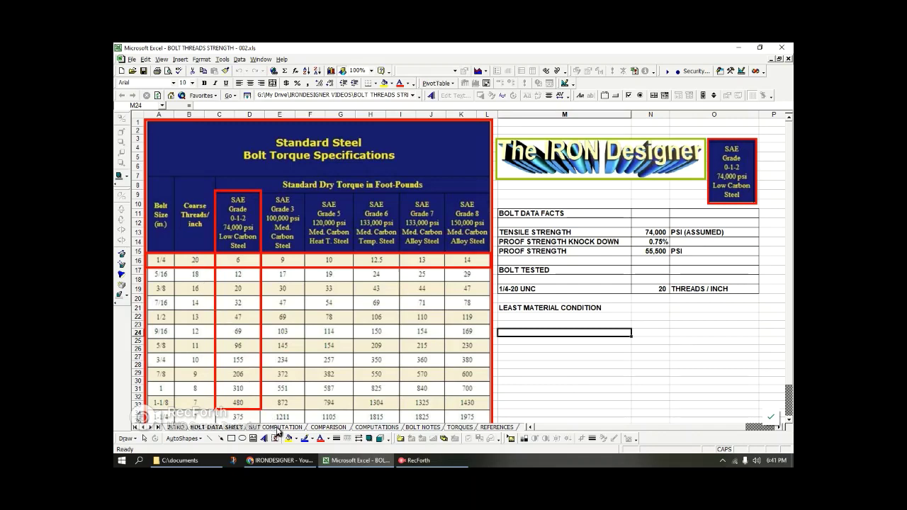
left_click(277, 427)
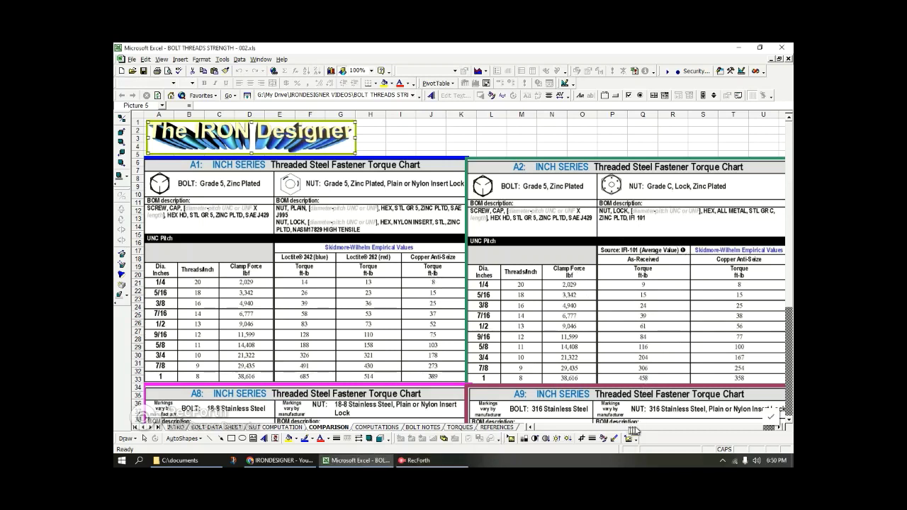
- Examine the inch-series fastener torque charts A1, A2, A8 and A9 on the COMPARISON worksheet
left_click_drag(693, 429, 744, 433)
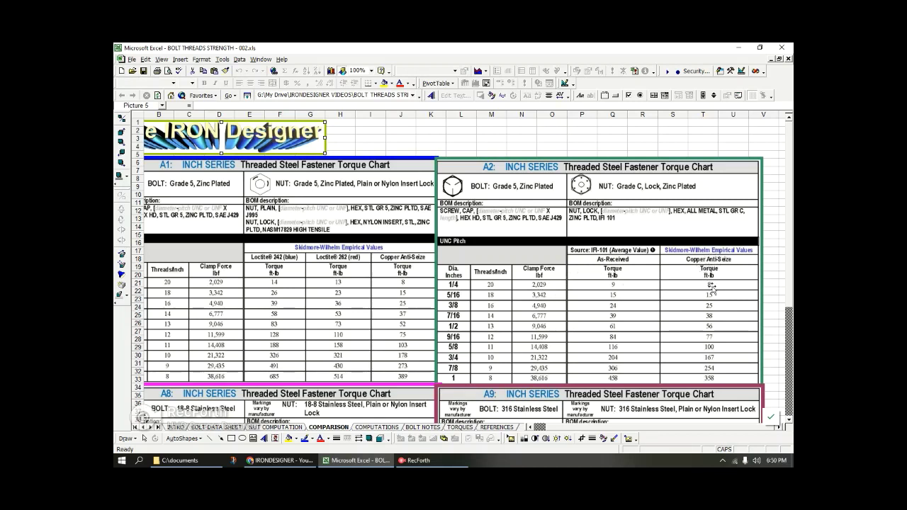
left_click_drag(788, 311, 792, 375)
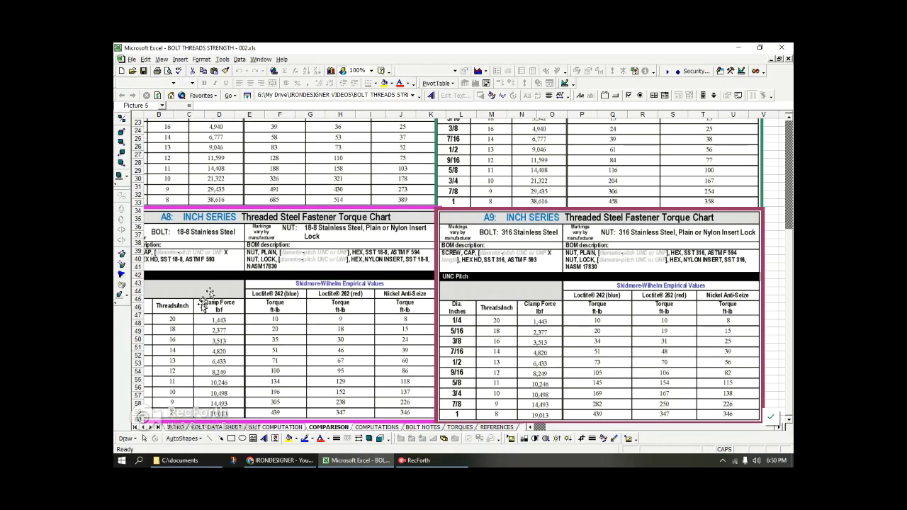
left_click_drag(566, 429, 564, 430)
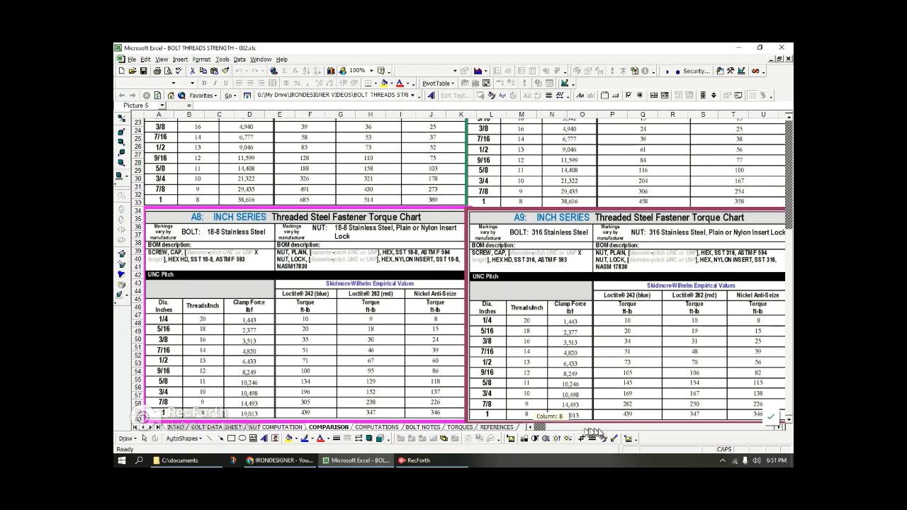
scroll(610, 433, "right", 1)
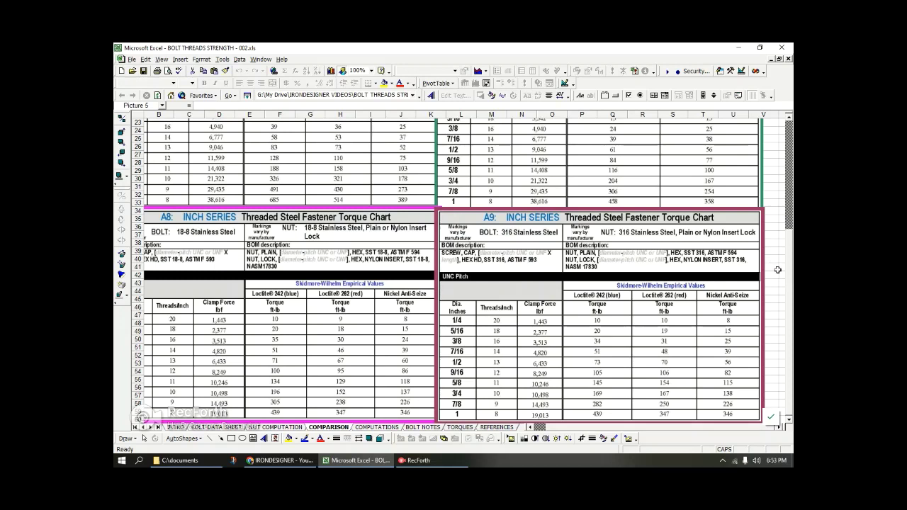
left_click_drag(792, 280, 791, 170)
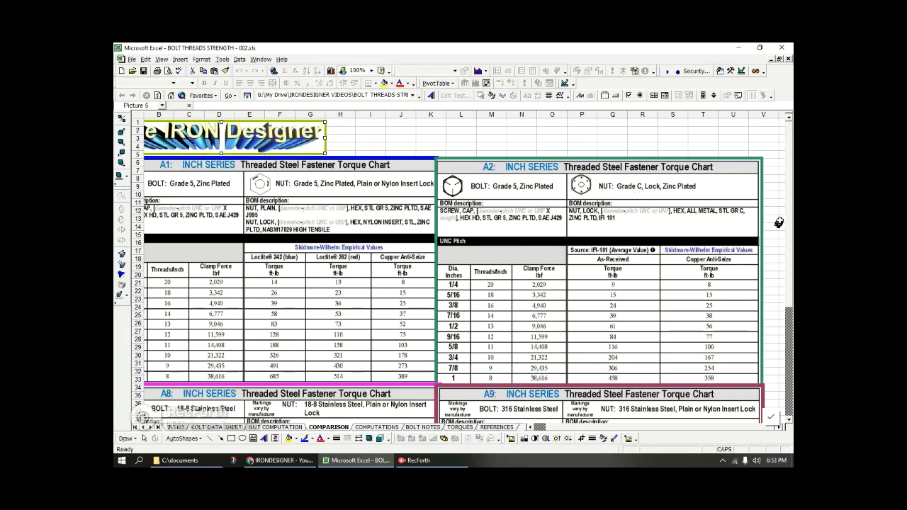
left_click_drag(790, 212, 790, 225)
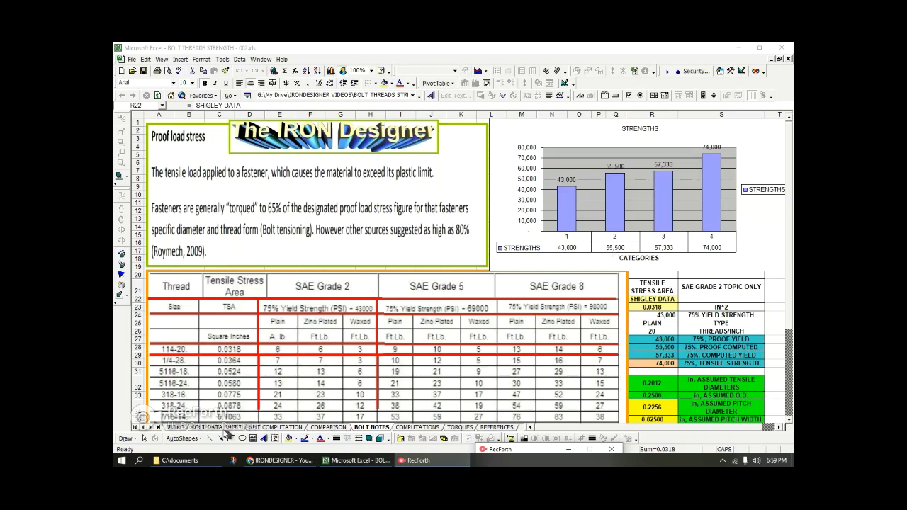
- Review the BOLT DATA SHEET, NUT COMPUTATION and COMPARISON worksheets in order and return to BOLT NOTES
left_click(225, 429)
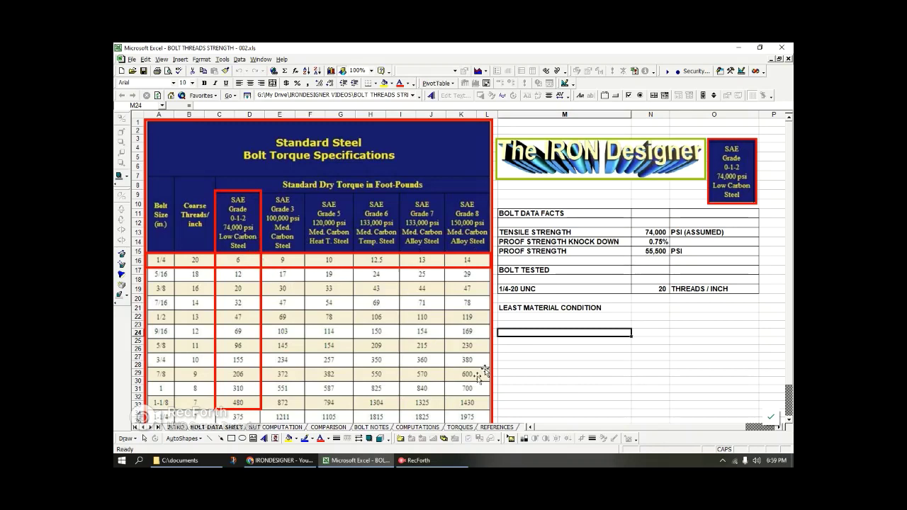
left_click(274, 427)
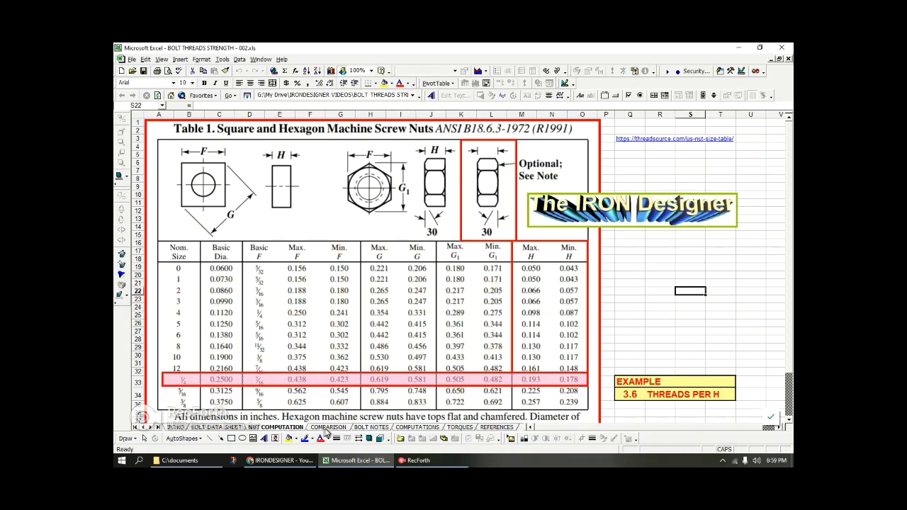
left_click(328, 428)
left_click(368, 428)
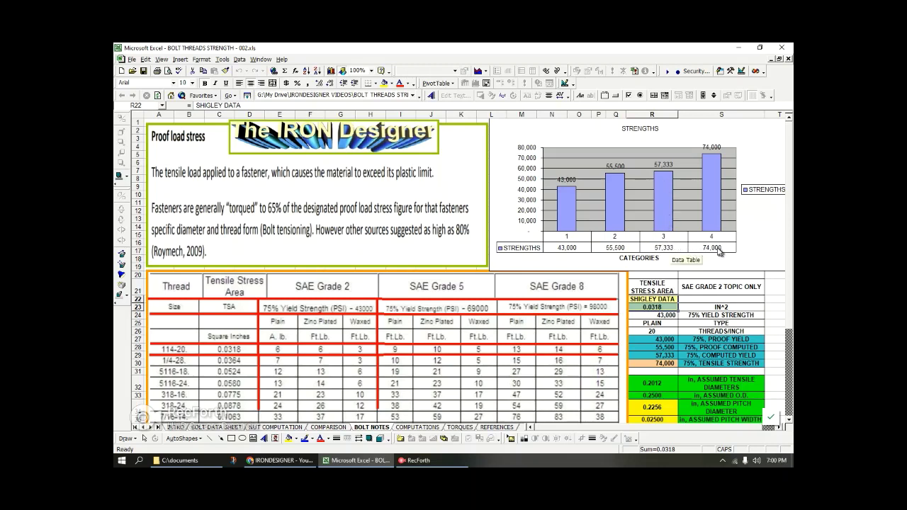
- Examine the STRENGTHS chart, the proof load stress notes and the SAE grade table with its computed strengths on BOLT NOTES
mouse_move(716, 174)
mouse_move(717, 204)
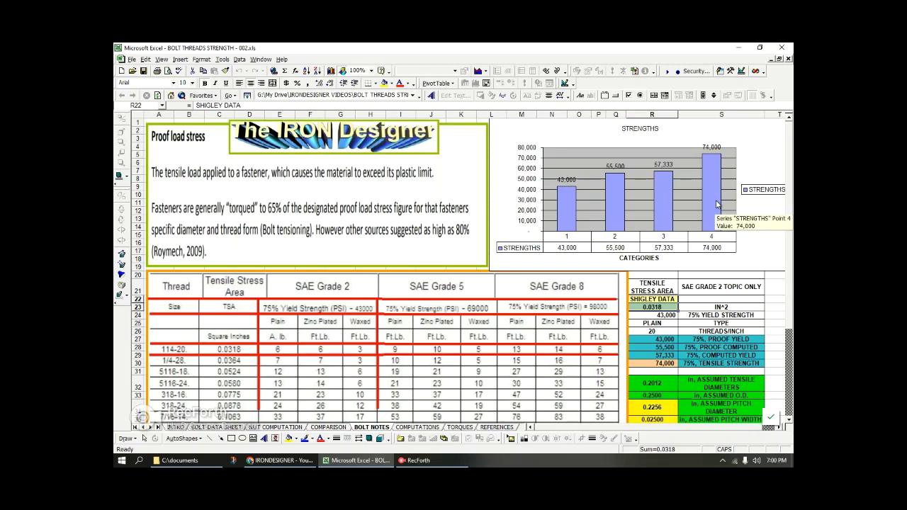
left_click_drag(788, 216, 791, 252)
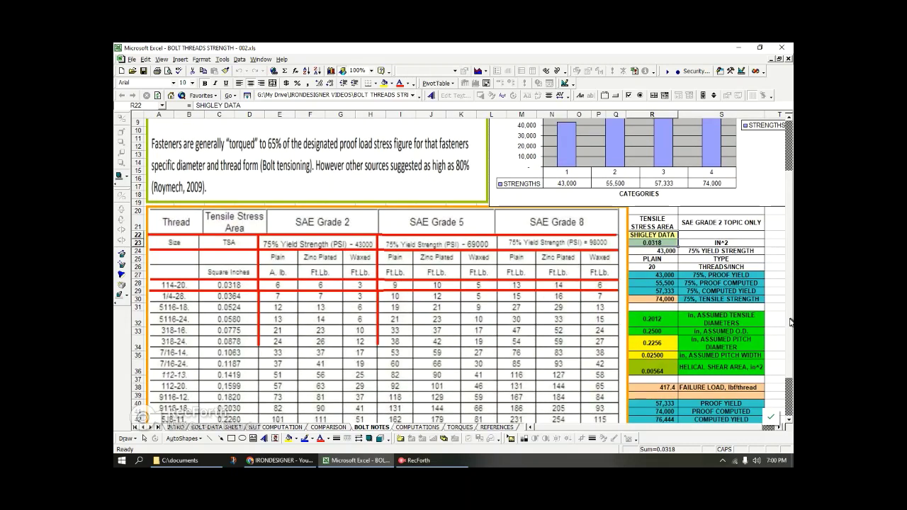
scroll(791, 322, "down", 2)
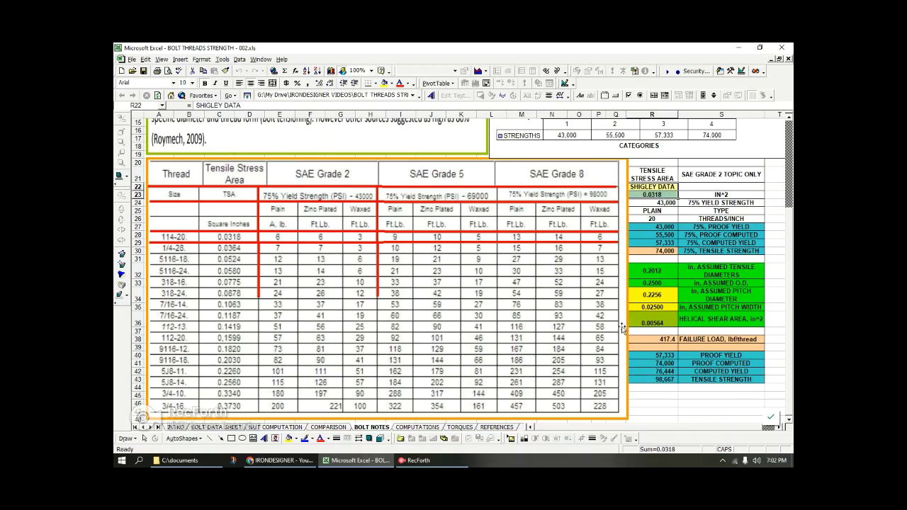
left_click_drag(792, 290, 791, 131)
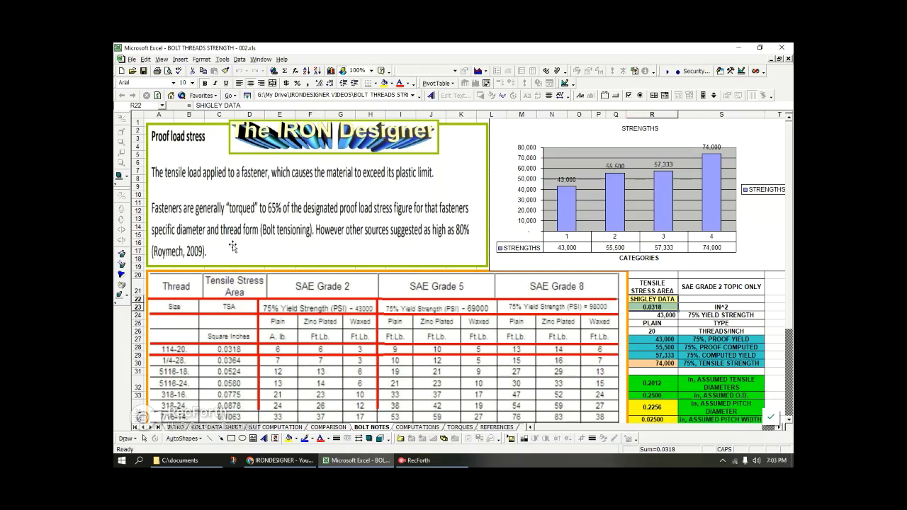
left_click_drag(789, 177, 791, 275)
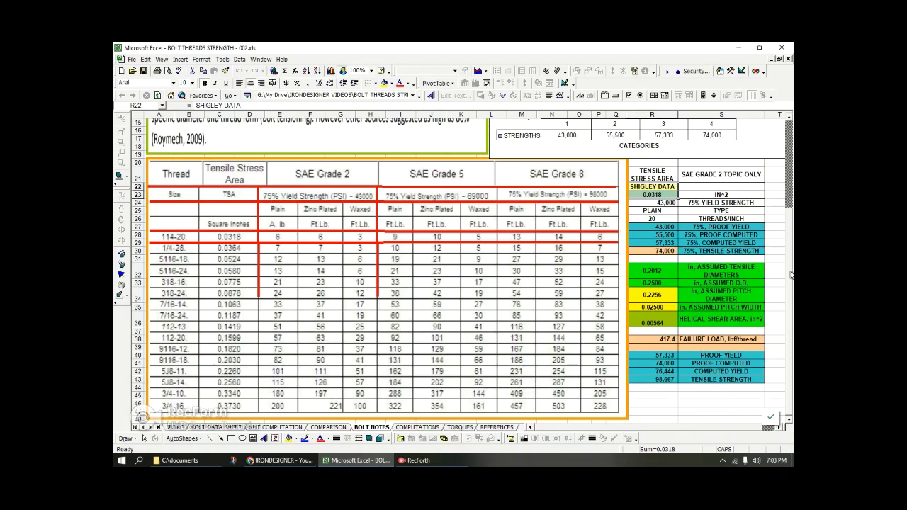
left_click_drag(790, 275, 774, 220)
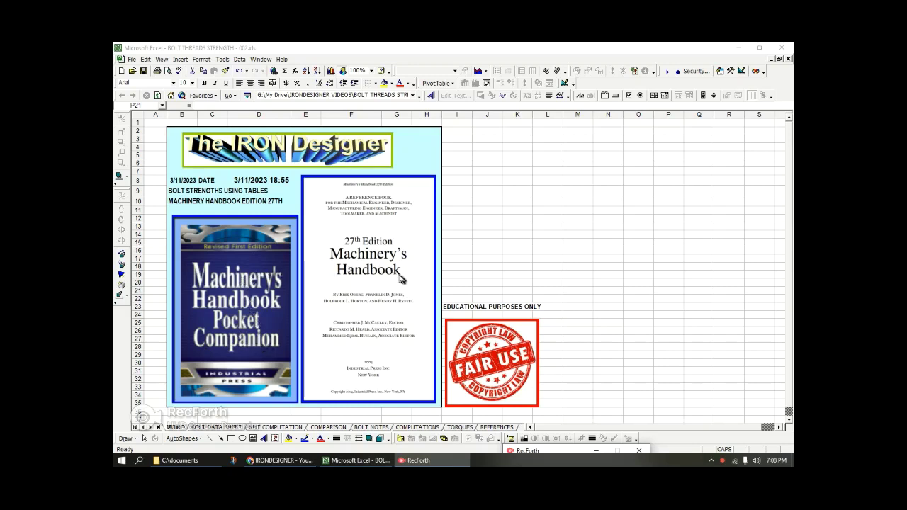
- View the Shigley's Mechanical Engineering Design cover on the REFERENCES worksheet and return to the INTRO worksheet
left_click(496, 427)
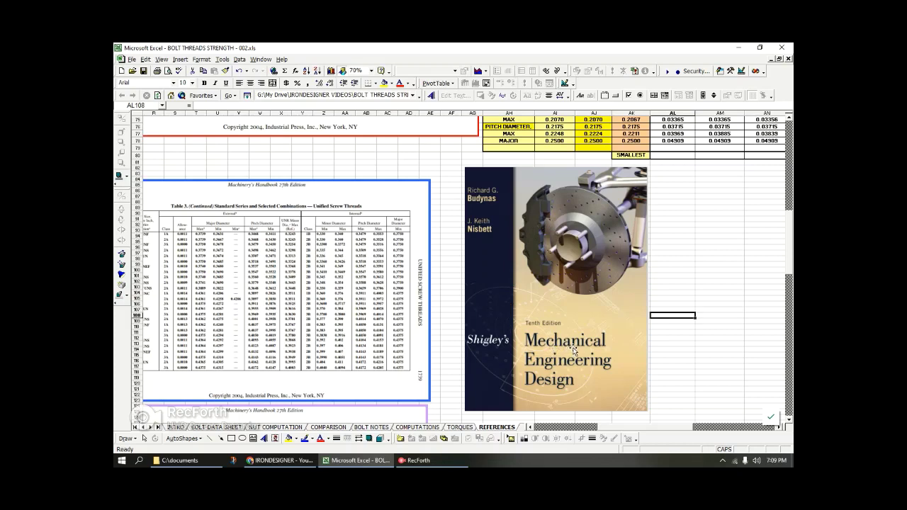
left_click(179, 428)
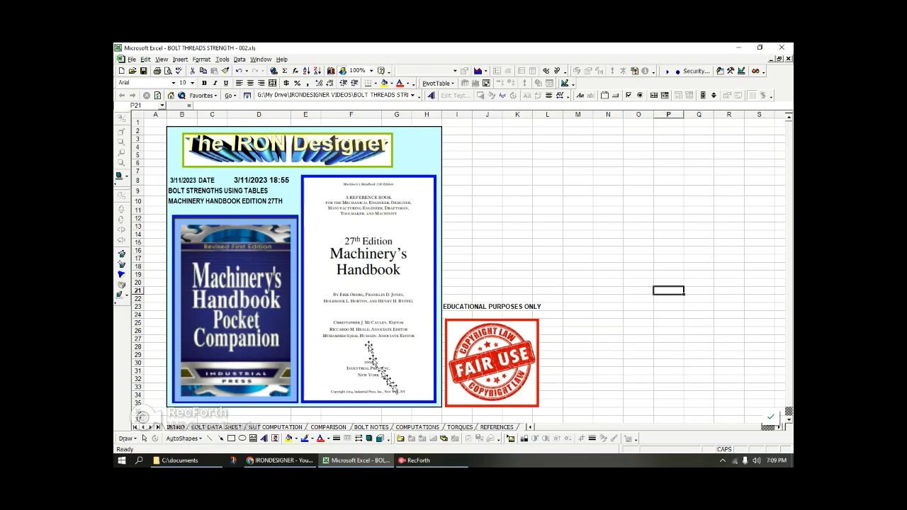
- Examine the bolt threads failure calculations and diagrams on the COMPUTATIONS worksheet, down to the nut thickness and threads in the nut
left_click(416, 427)
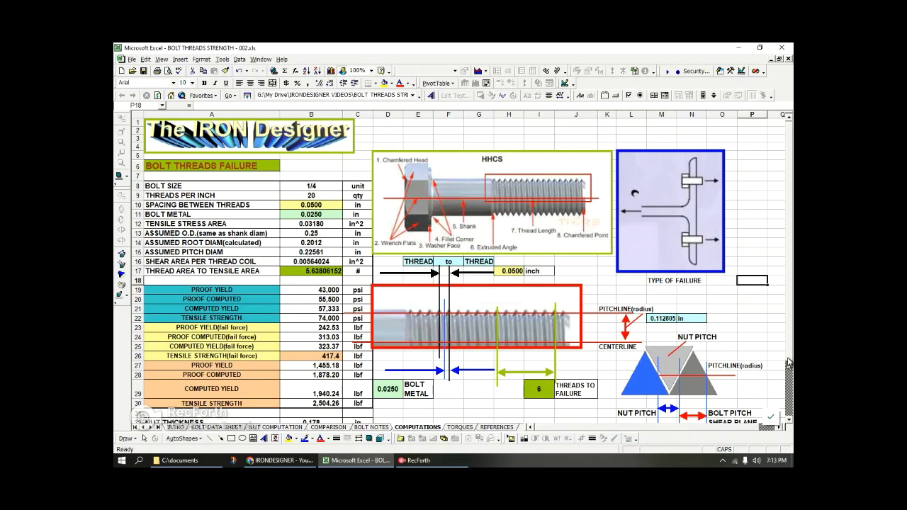
left_click(790, 421)
left_click(789, 420)
left_click(790, 421)
left_click(789, 421)
left_click(789, 421)
left_click(789, 420)
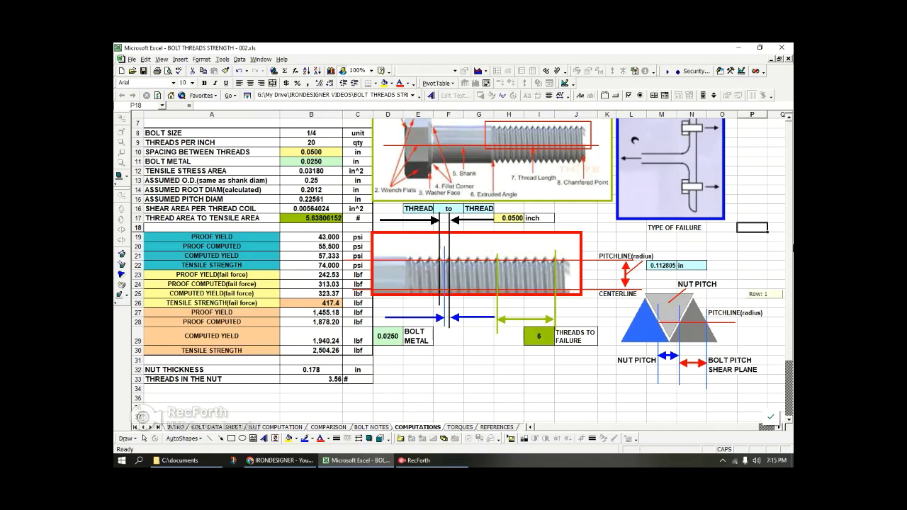
scroll(788, 300, "up", 2)
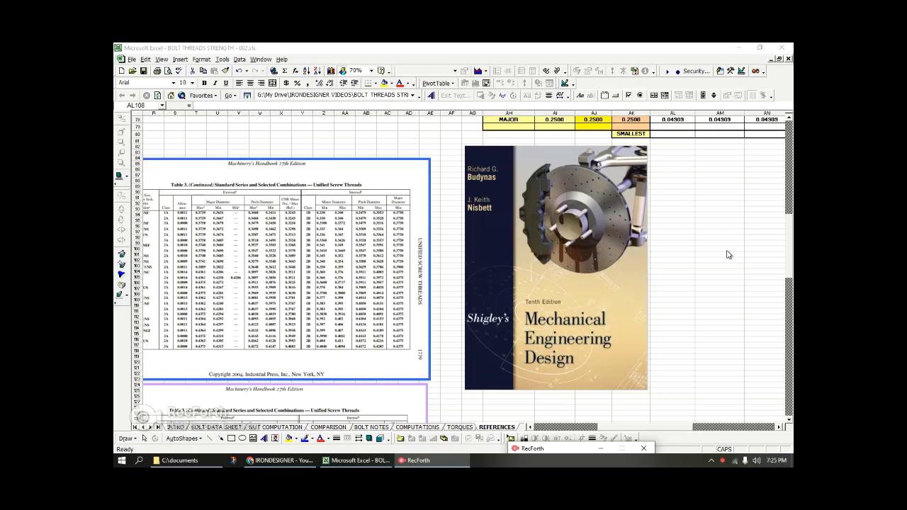
- Review the REFERENCES worksheet from its opening notes through the tensile strength and friction tables to the Unified Screw Threads table
left_click_drag(789, 234, 791, 136)
left_click_drag(617, 429, 547, 432)
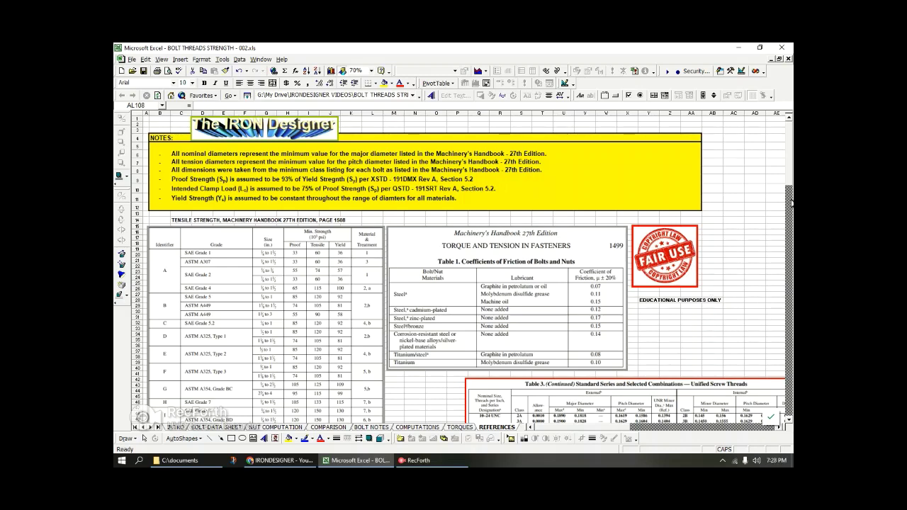
left_click_drag(790, 186, 790, 191)
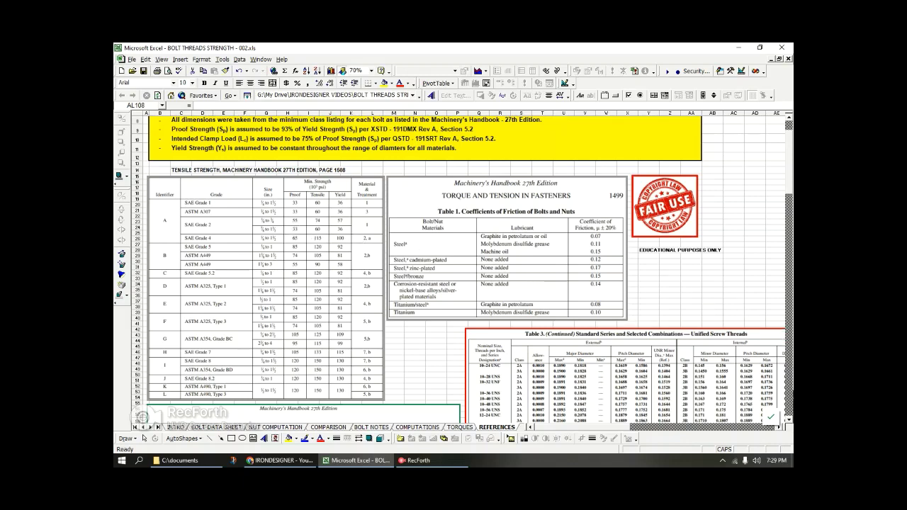
scroll(461, 269, "down", 7)
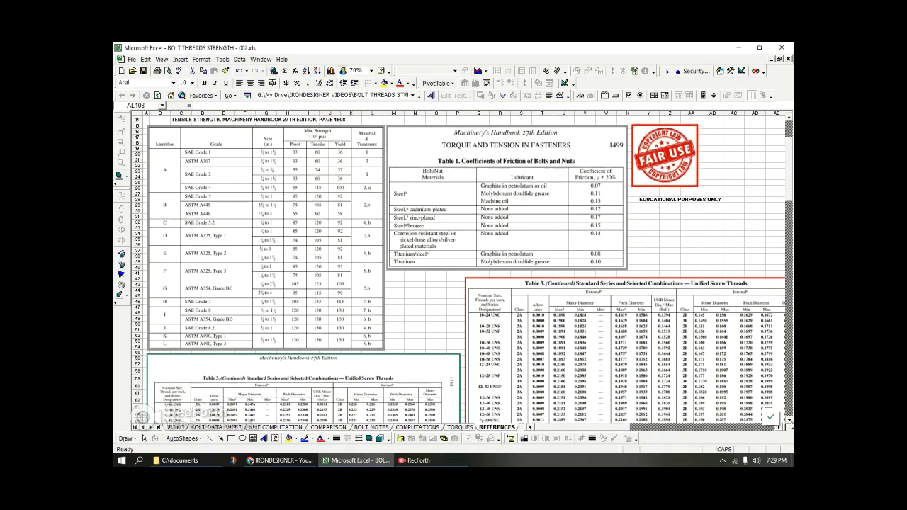
scroll(460, 269, "down", 1)
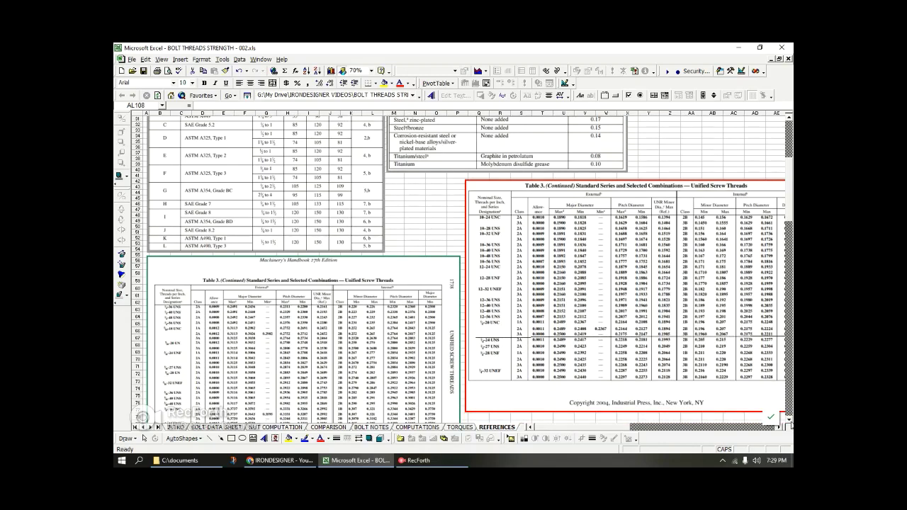
scroll(461, 269, "down", 2)
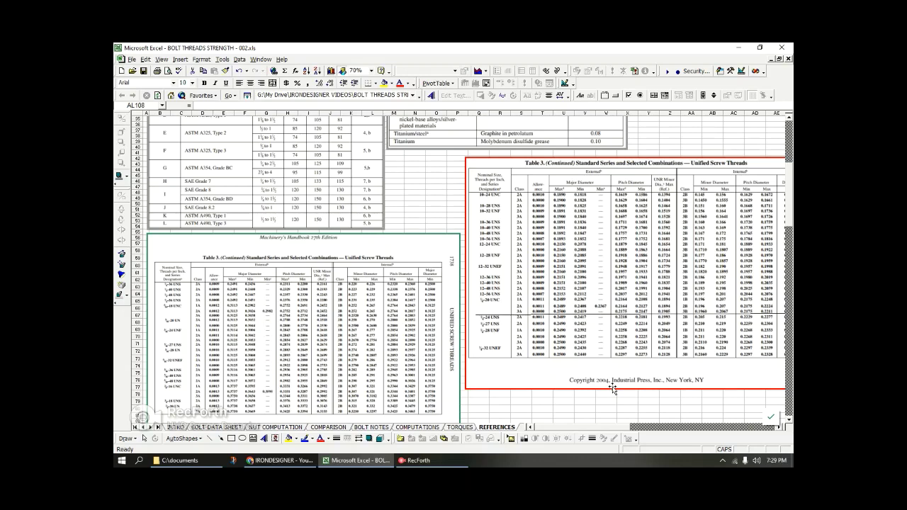
- Set the REFERENCES worksheet zoom to 90% and examine the Table 3 Unified Screw Threads page containing the 1/4-20 UNC row
mouse_move(615, 434)
left_mouse_down()
mouse_move(650, 433)
mouse_move(633, 433)
left_mouse_up()
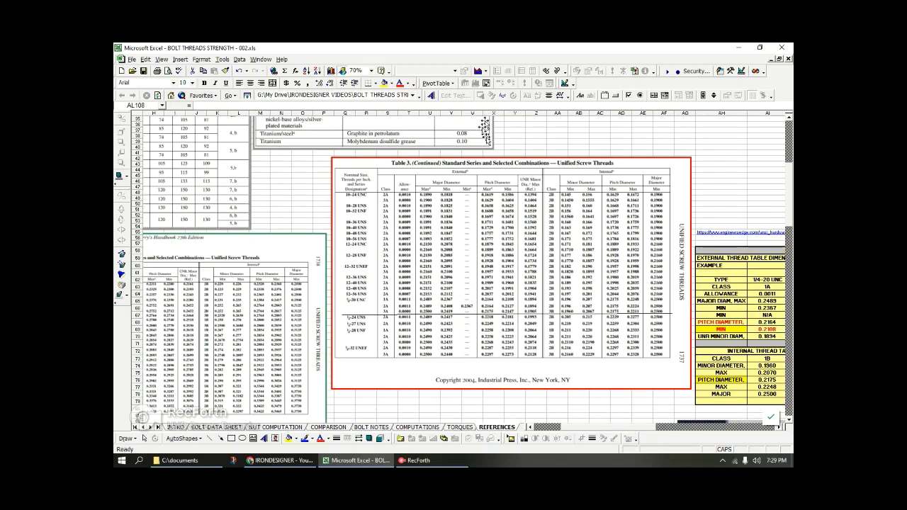
type("90")
key("Return")
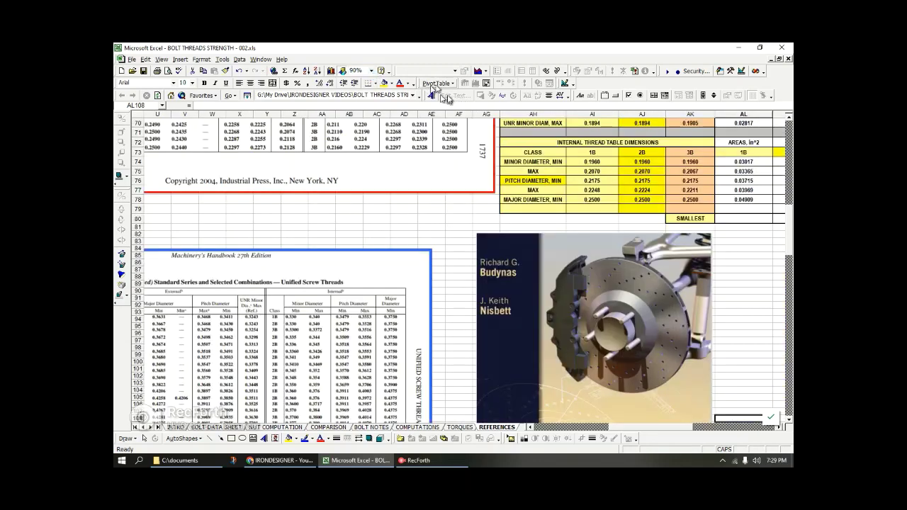
left_click_drag(791, 243, 790, 185)
left_click_drag(613, 429, 594, 429)
left_click_drag(792, 190, 791, 210)
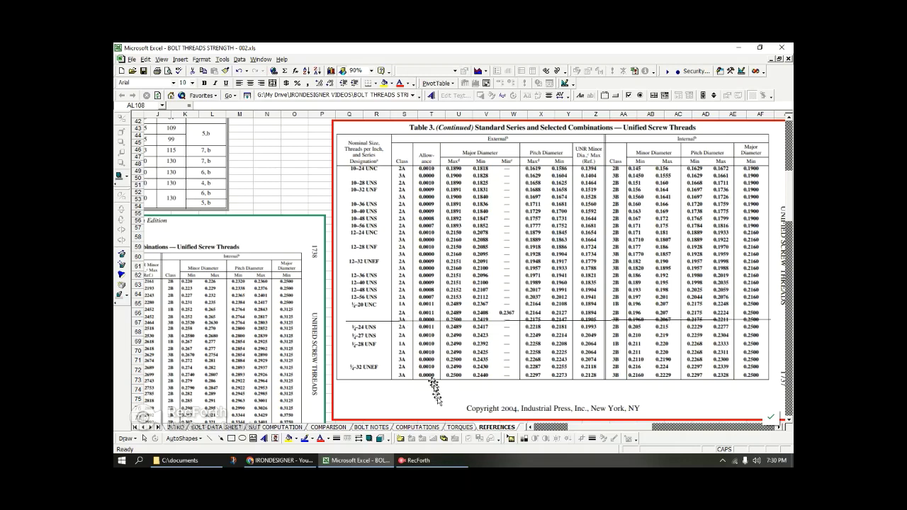
- Revisit COMPUTATIONS, and examine the TORQUES worksheet's torque calculator, material choice cell L10, bolt size table and steel grade notes
left_click(418, 427)
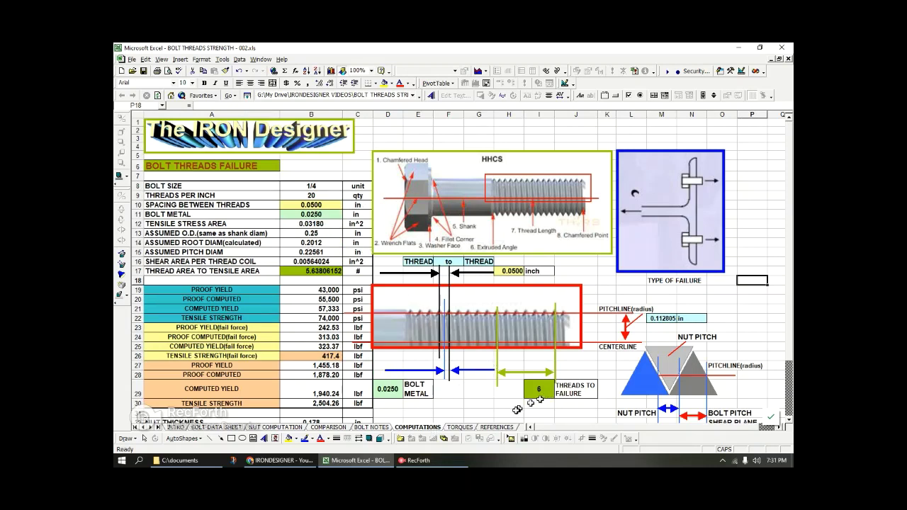
left_click(462, 429)
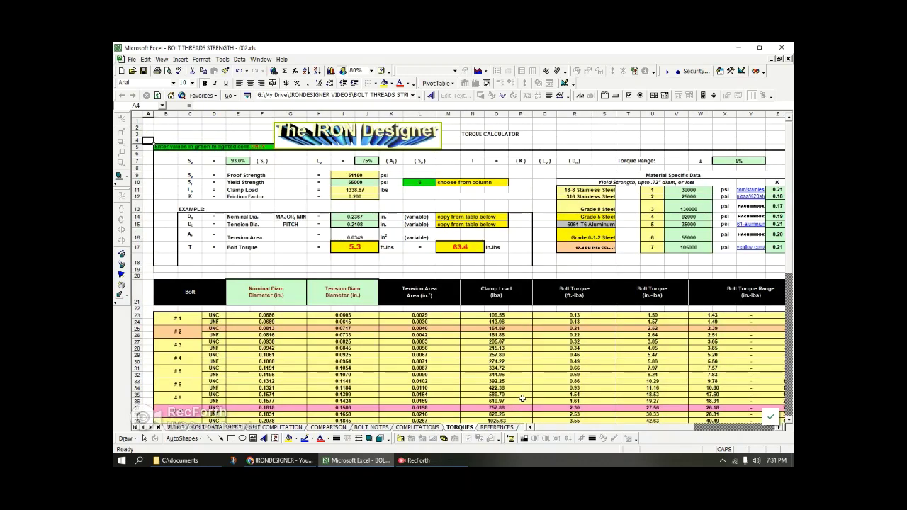
left_click(564, 133)
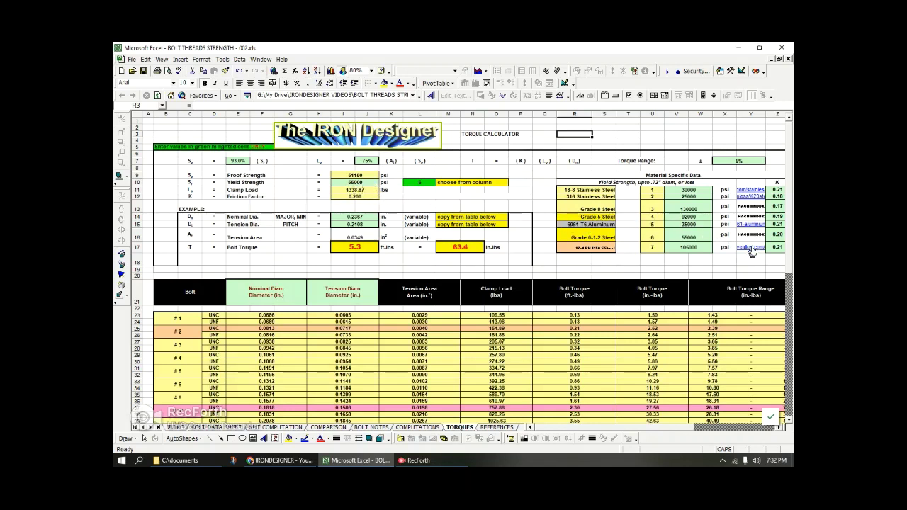
left_click(419, 183)
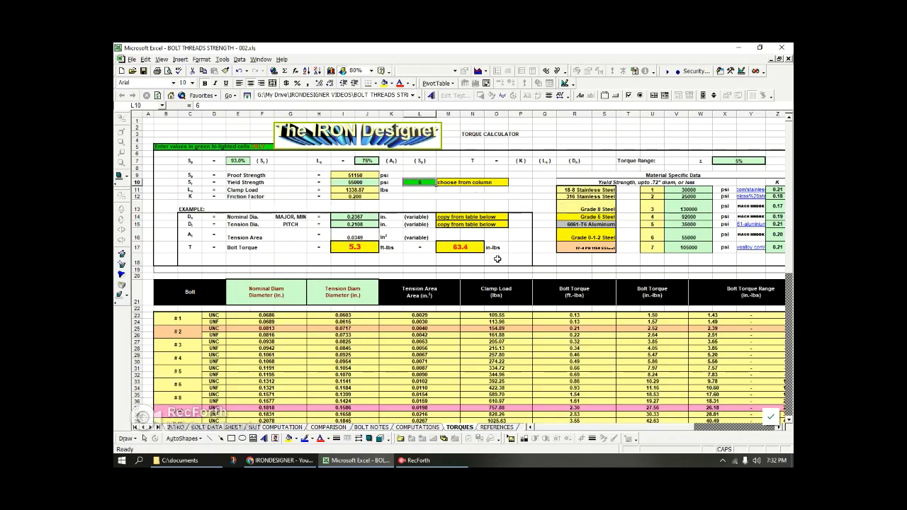
scroll(791, 286, "down", 13)
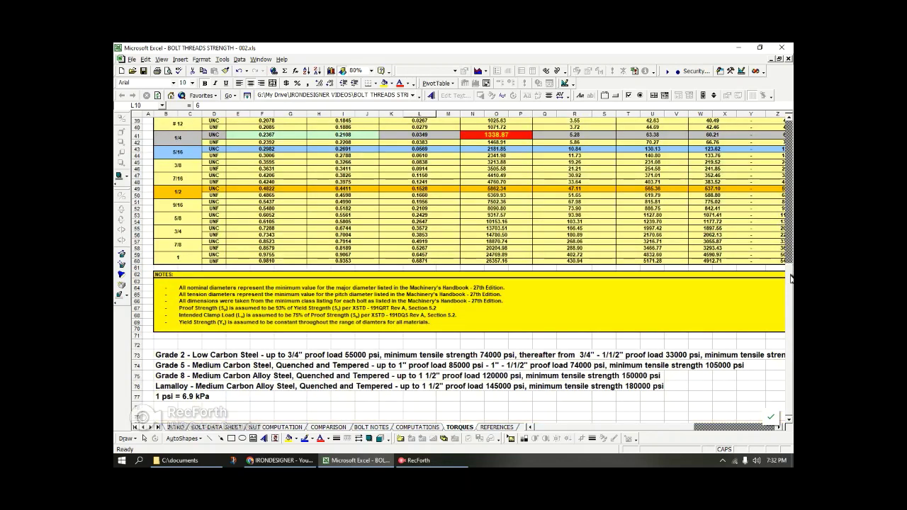
- Compare the nominal and tension diameter columns of the TORQUES bolt table with the Unified Screw Threads Table 3 on REFERENCES
scroll(791, 278, "up", 1)
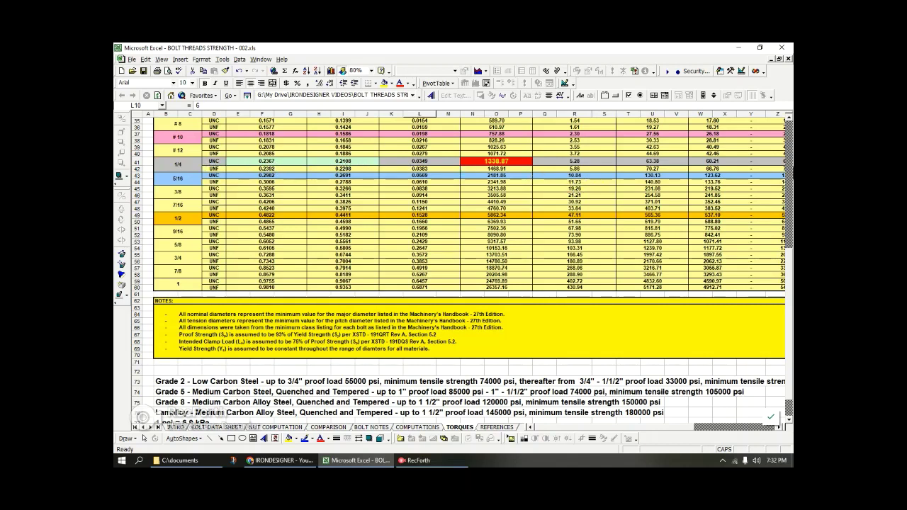
left_click_drag(789, 162, 789, 118)
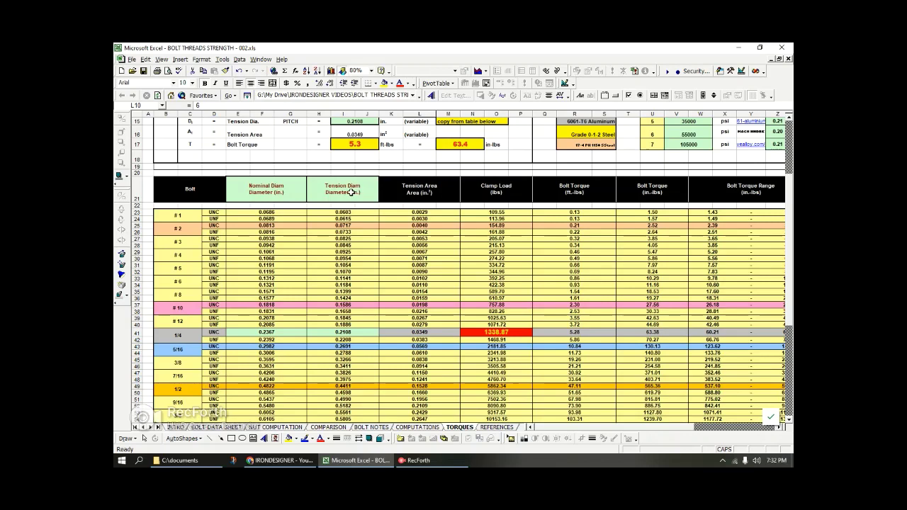
left_click(496, 427)
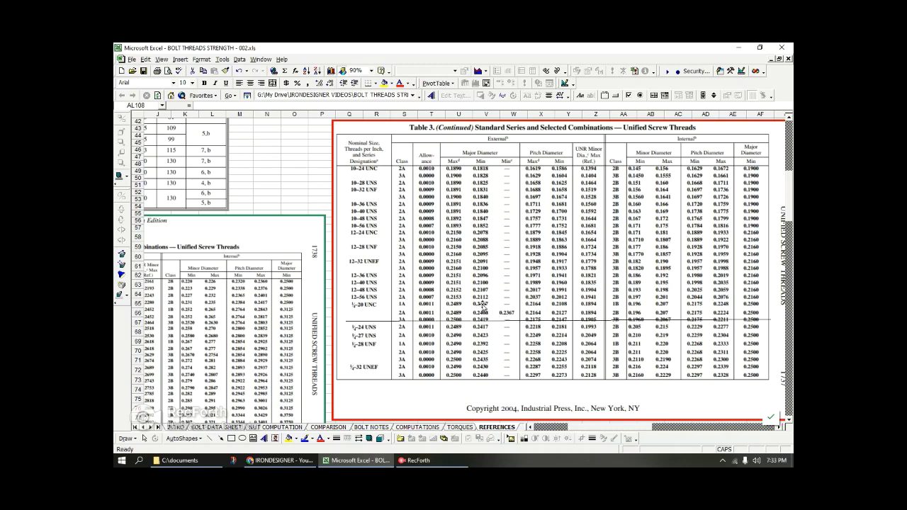
left_click(462, 427)
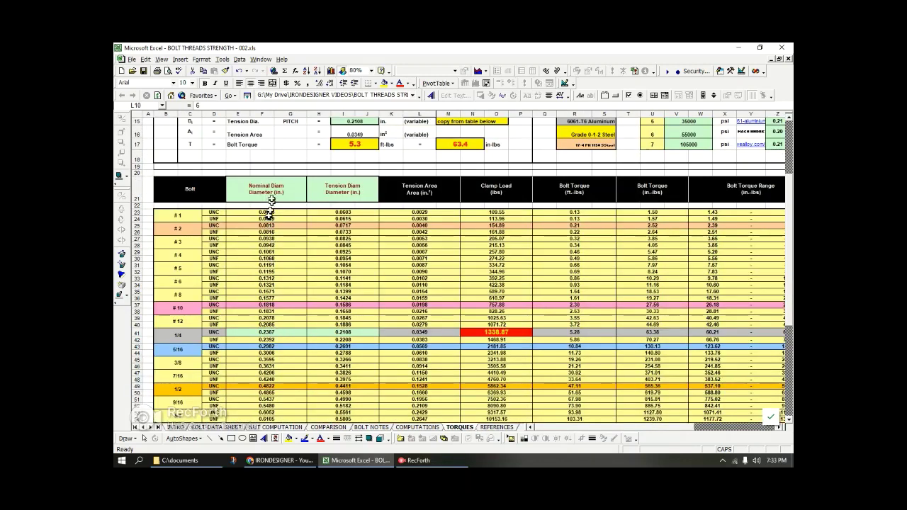
left_click(499, 427)
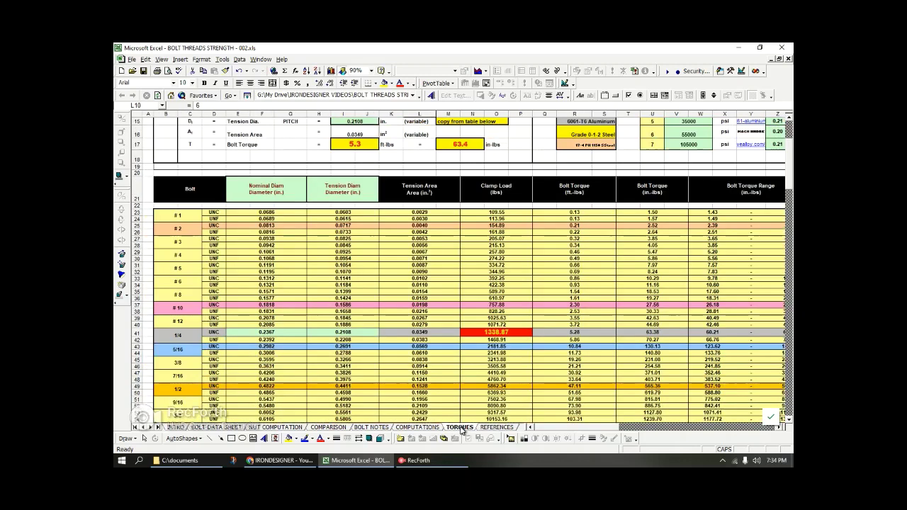
left_click(459, 427)
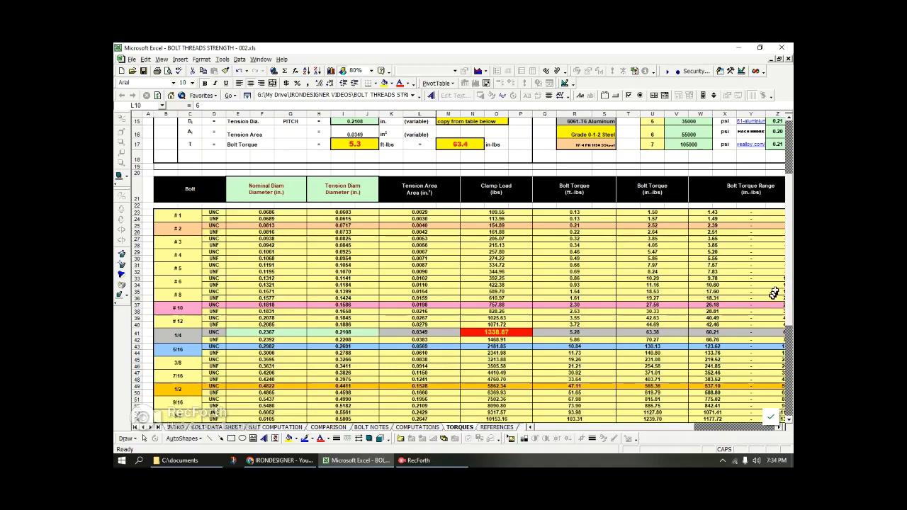
- Inspect the TORQUES worksheet's bolt torque formula in I17 and the 1/4 UNC clamp load formula in N41 against the calculator inputs
scroll(788, 123, "up", 2)
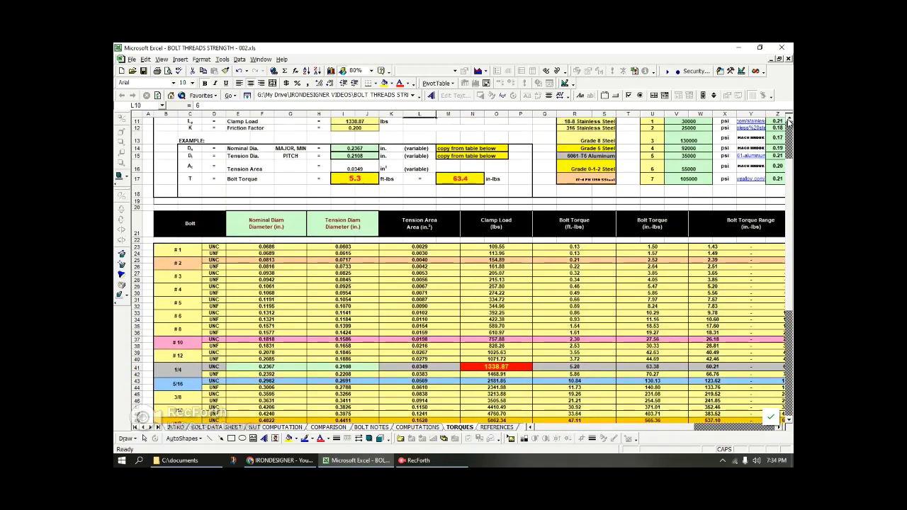
left_click(354, 182)
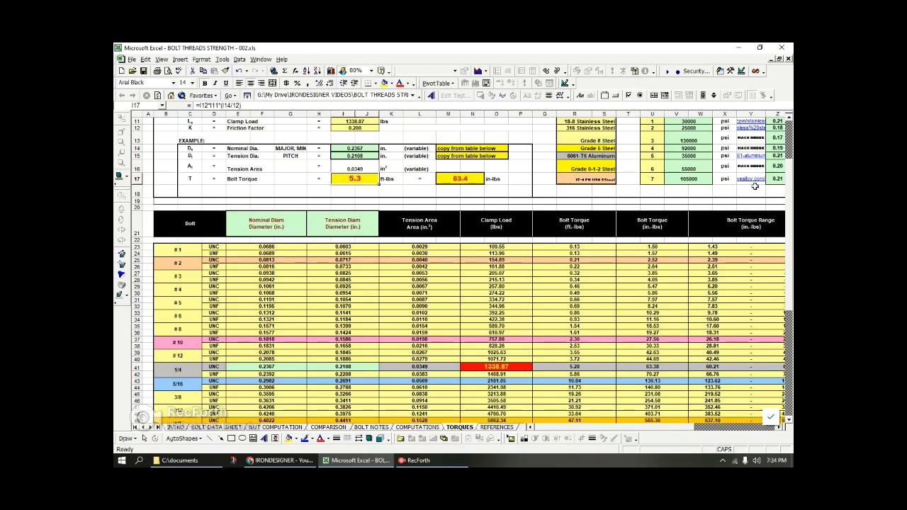
scroll(788, 177, "up", 4)
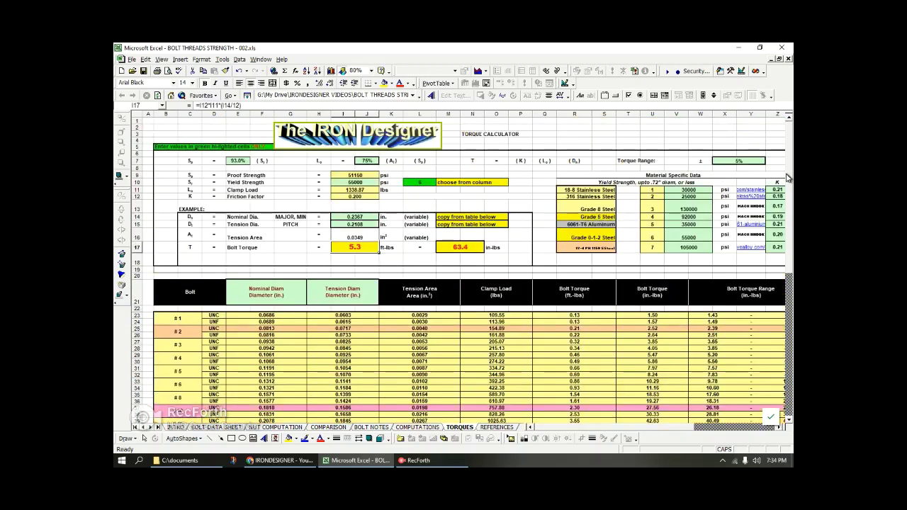
left_click(790, 303)
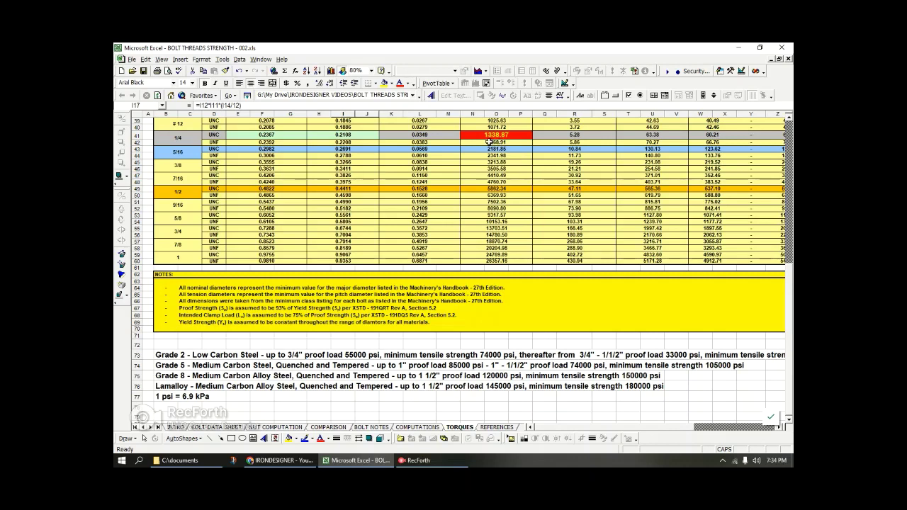
left_click(522, 134)
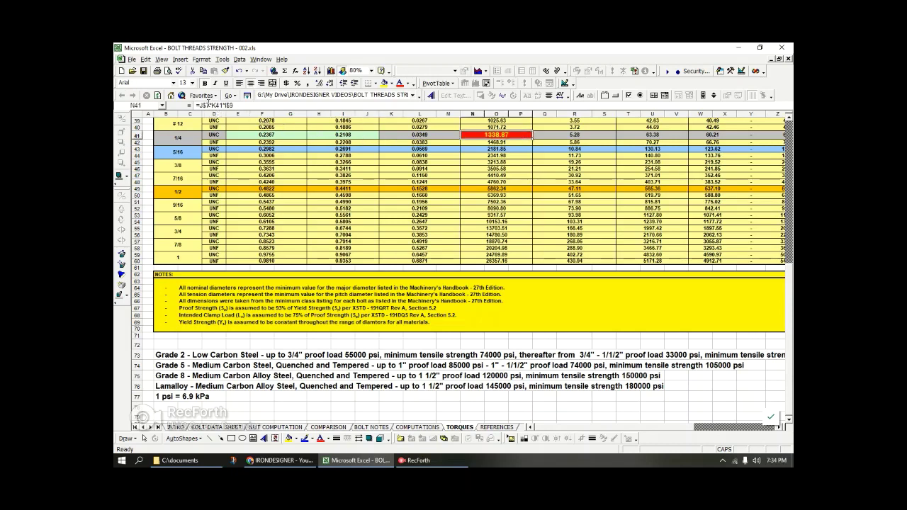
left_click_drag(790, 295, 789, 131)
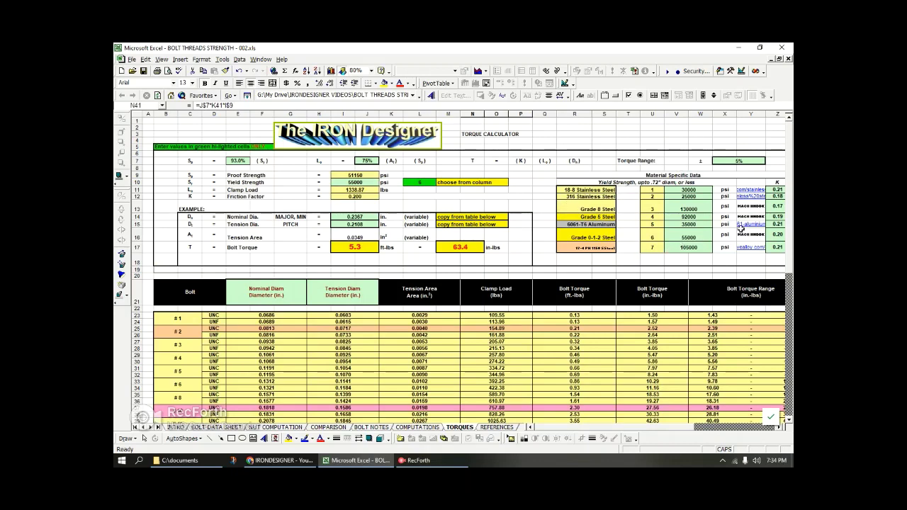
left_click_drag(790, 264, 790, 302)
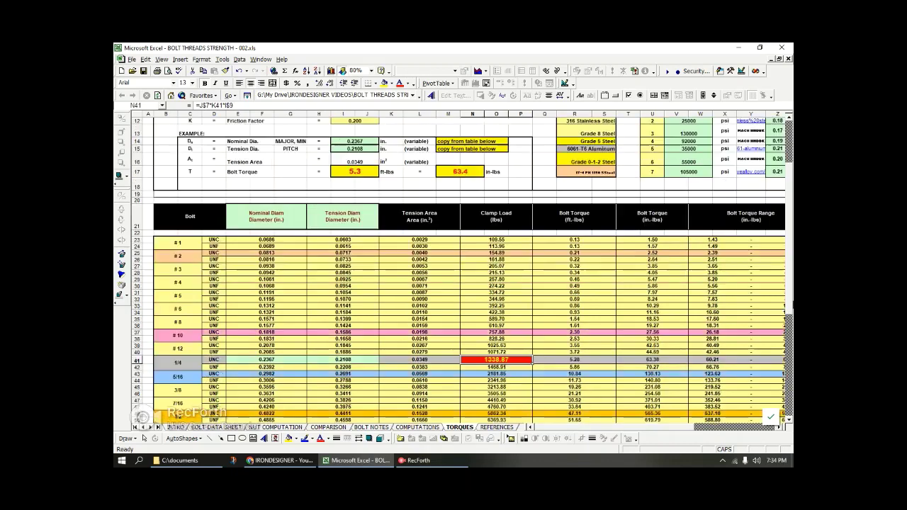
- Set the REFERENCES worksheet zoom to 80% and examine Table 8-2, Diameters and Area of Unified Screw Threads UNC and UNF
left_click(496, 427)
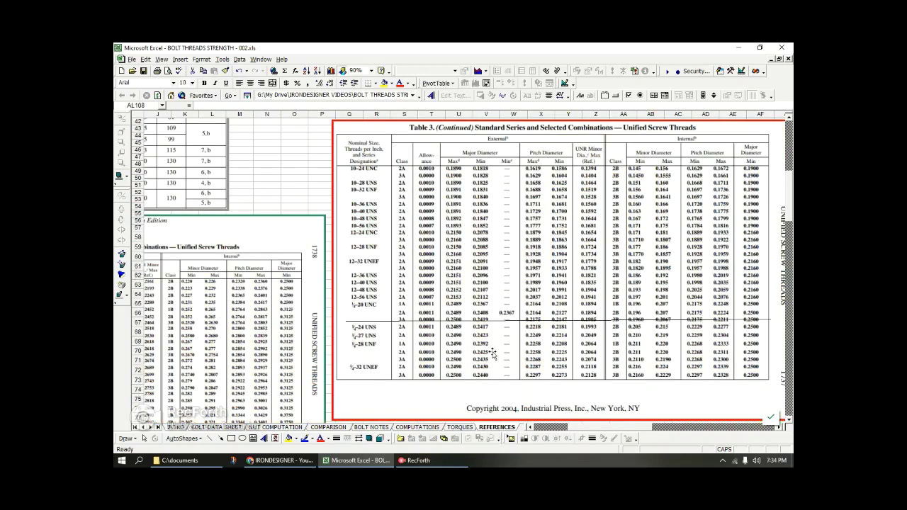
left_click_drag(588, 430, 688, 430)
left_click_drag(792, 209, 791, 221)
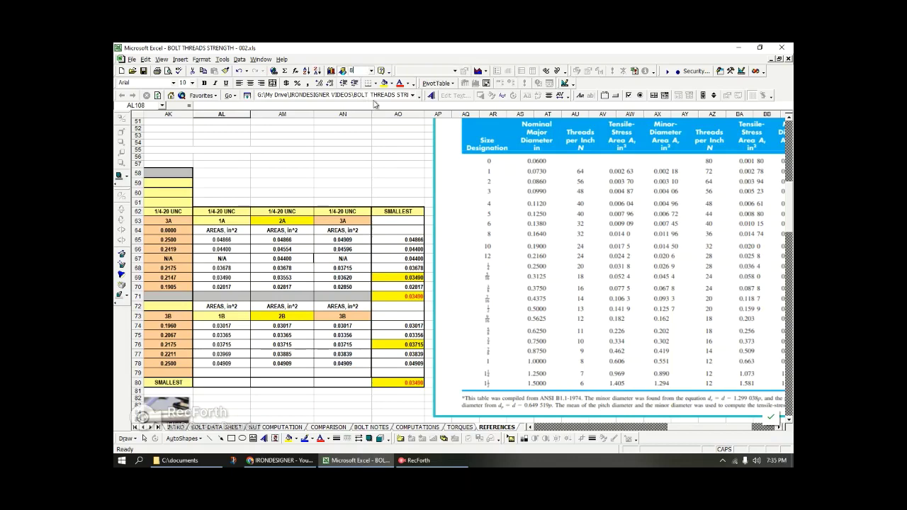
type("80")
key("Return")
left_click_drag(792, 207, 792, 182)
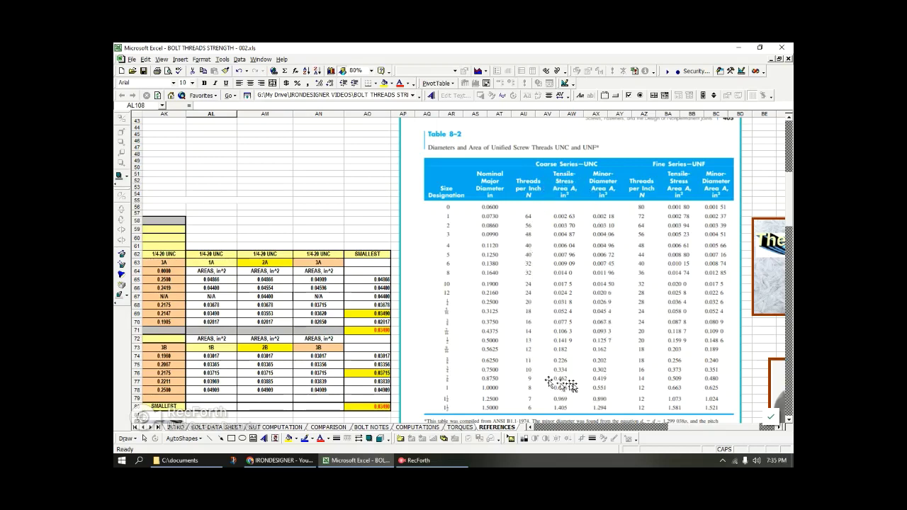
- Inspect the tension area formula in TORQUES cell I16 and compare it with the tensile-stress areas in Table 8-2 on REFERENCES
left_click(469, 428)
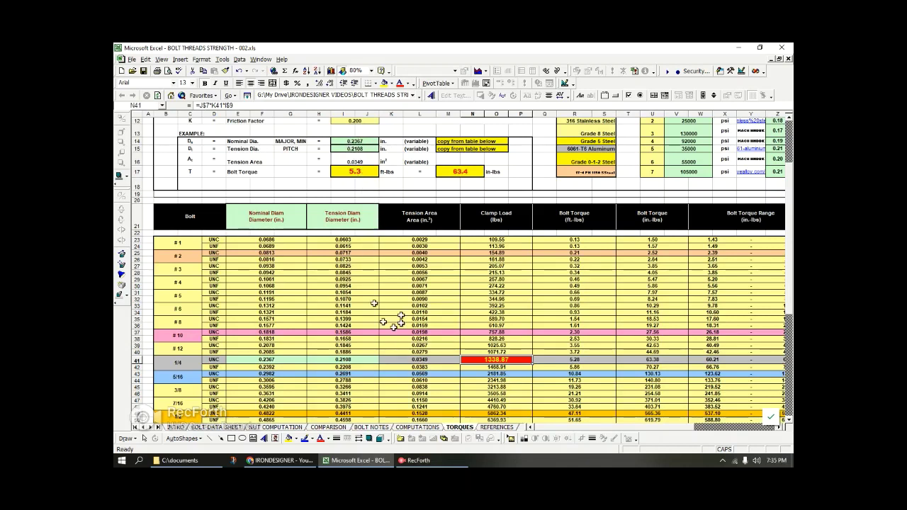
left_click(367, 162)
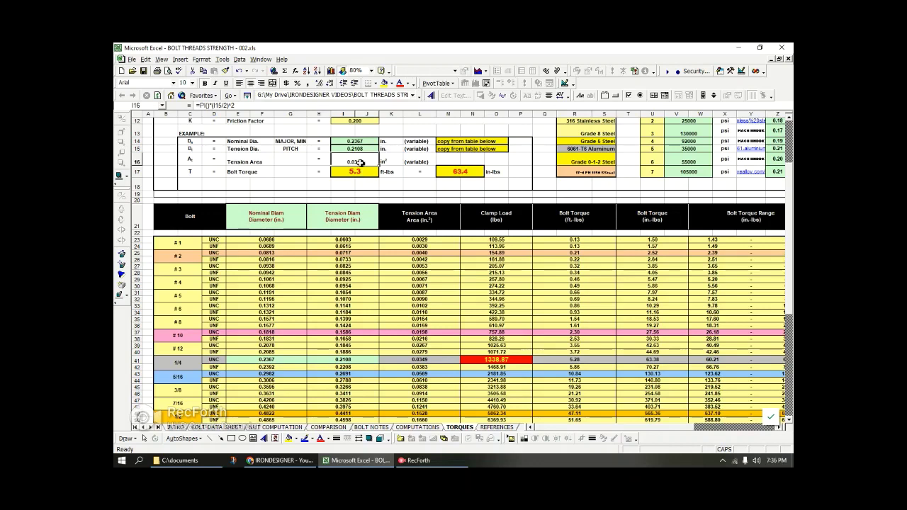
left_click(496, 427)
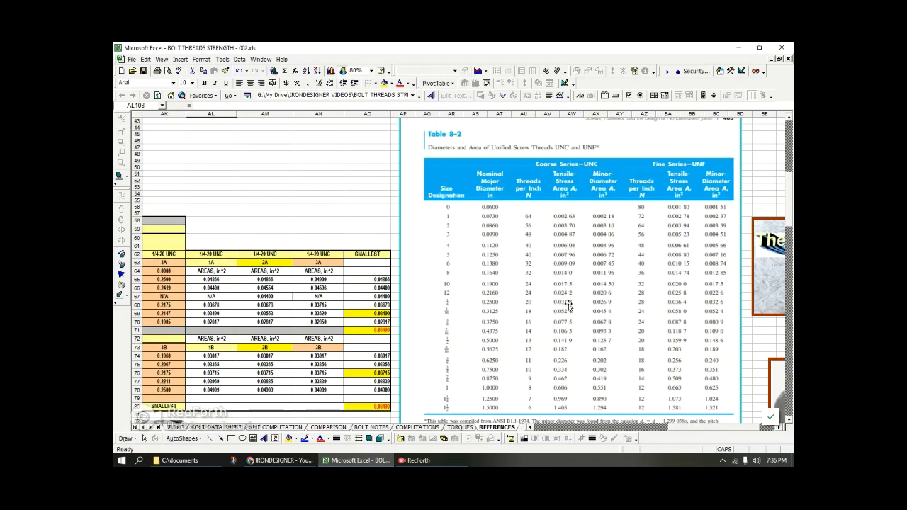
left_click(466, 427)
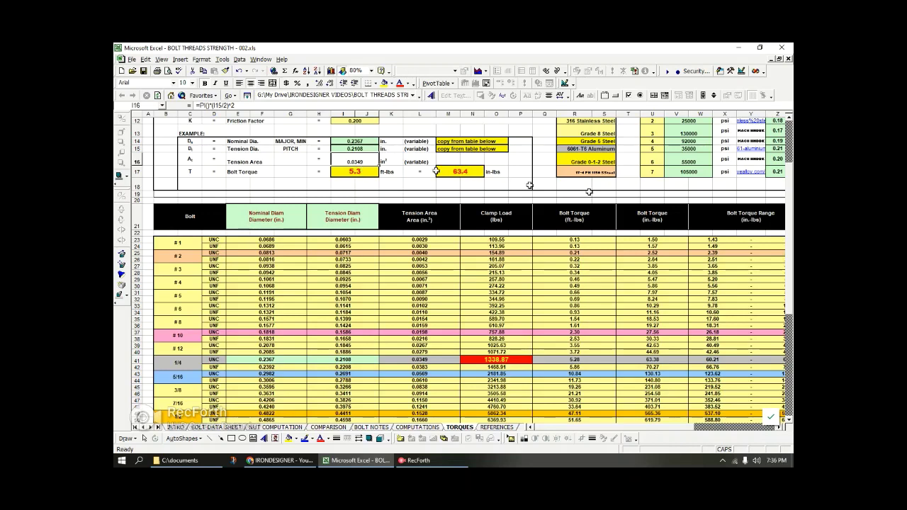
left_click_drag(789, 262, 788, 205)
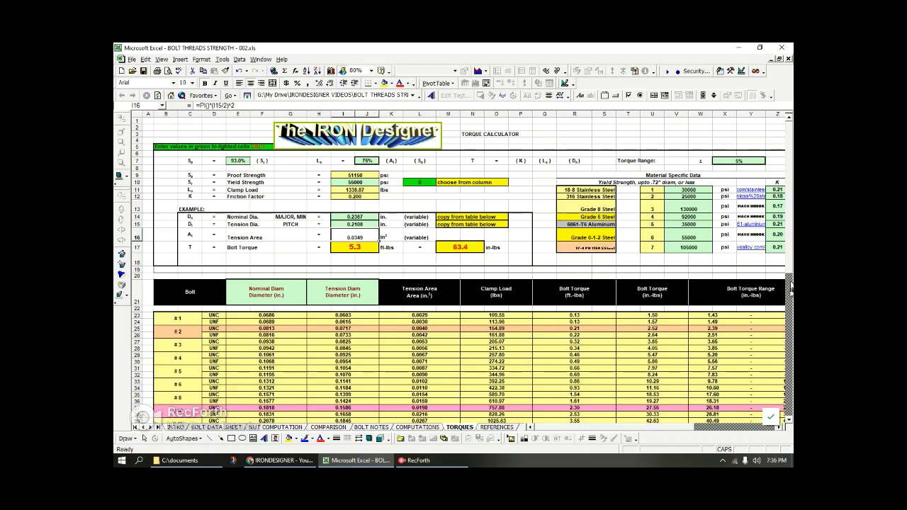
scroll(789, 274, "down", 2)
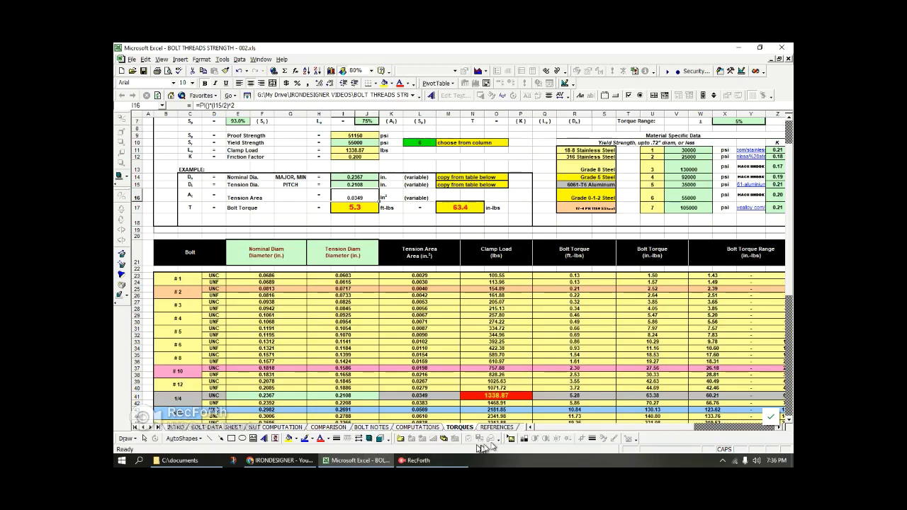
left_click(499, 427)
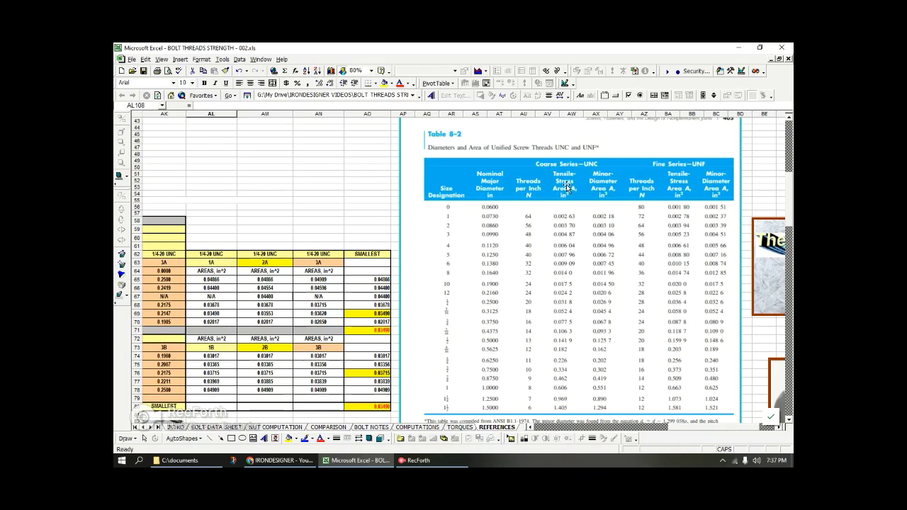
- Set the REFERENCES worksheet zoom to 70% and review the remaining Table 3 Unified Screw Threads pages down to the last one
mouse_move(789, 193)
left_mouse_down()
mouse_move(790, 241)
mouse_move(789, 192)
left_mouse_up()
left_click_drag(685, 428, 637, 429)
left_click(356, 70)
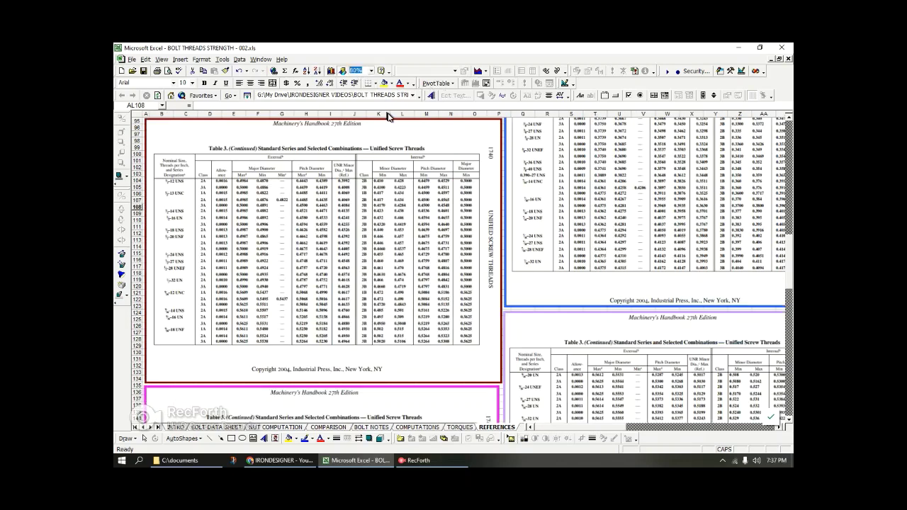
key("Return")
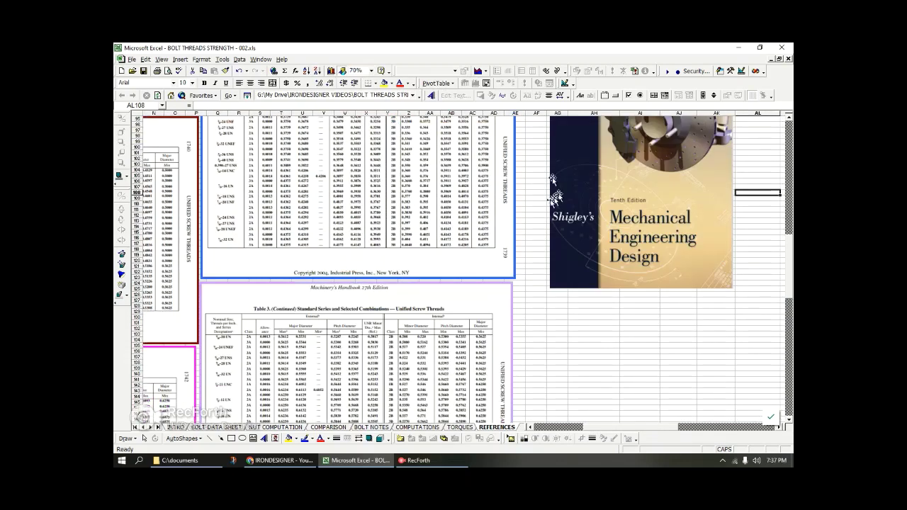
left_click_drag(585, 432, 578, 433)
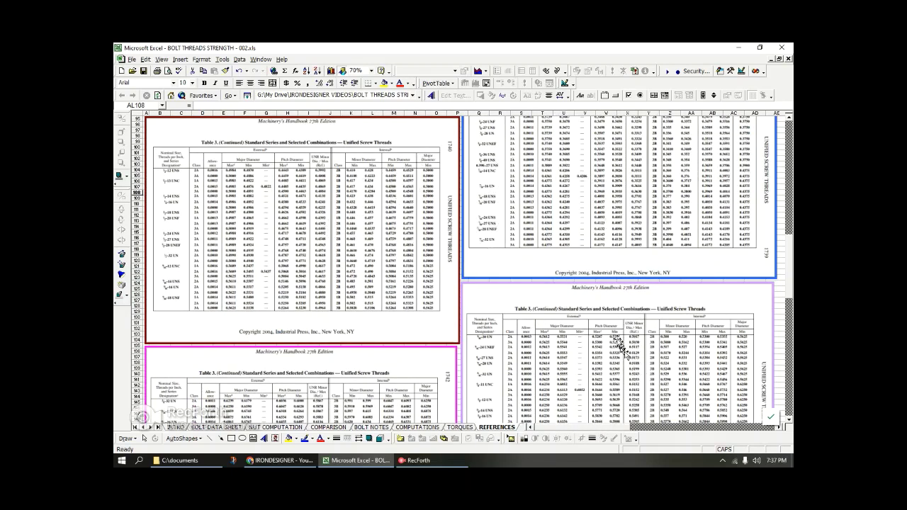
left_click_drag(789, 421, 789, 421)
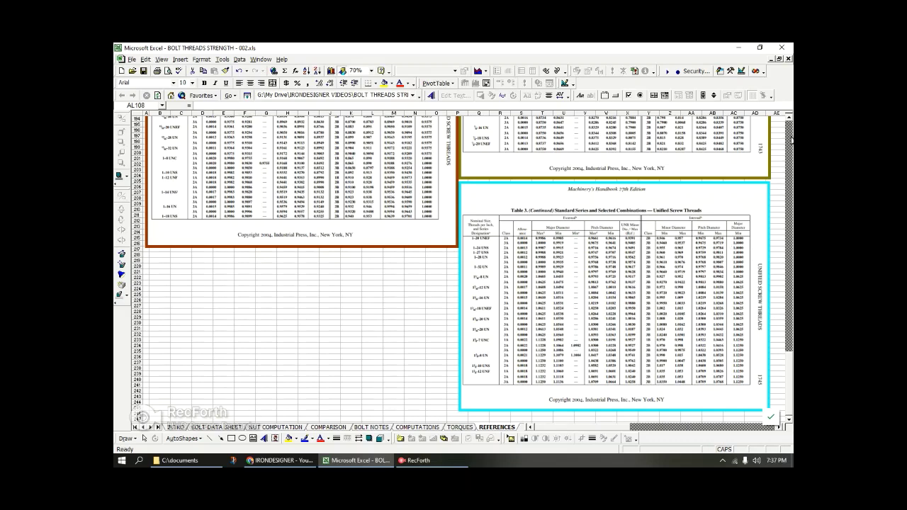
scroll(789, 131, "up", 15)
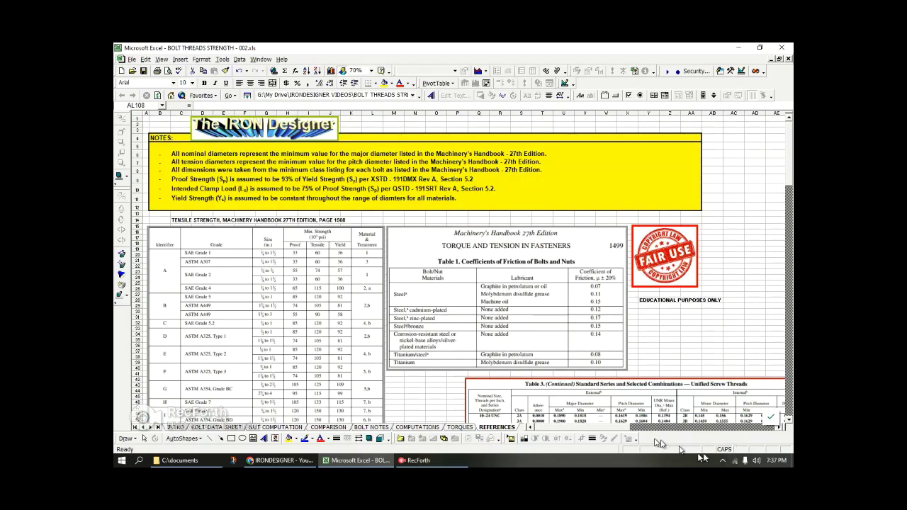
- Examine the 1/4-20 UNC external and internal thread dimension tables on REFERENCES and inspect the smallest-area formula in AO71
scroll(616, 418, "right", 2)
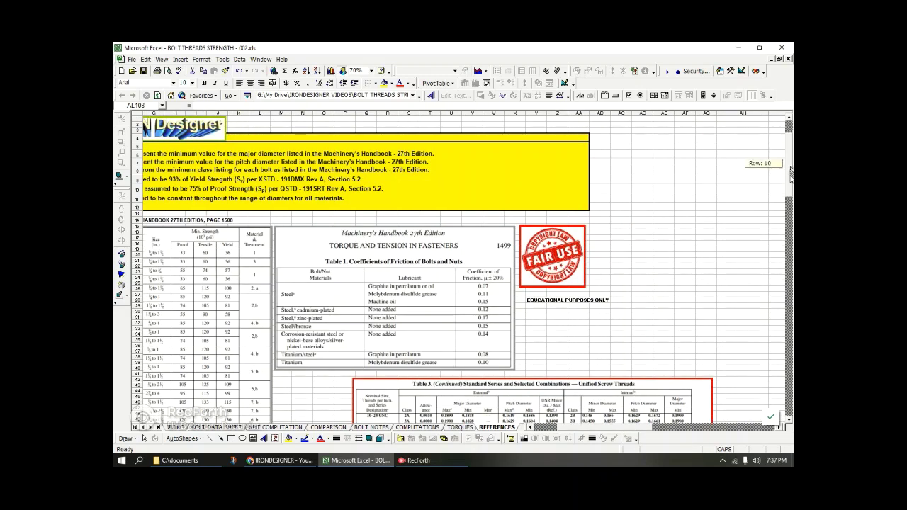
scroll(791, 186, "down", 5)
scroll(790, 205, "down", 7)
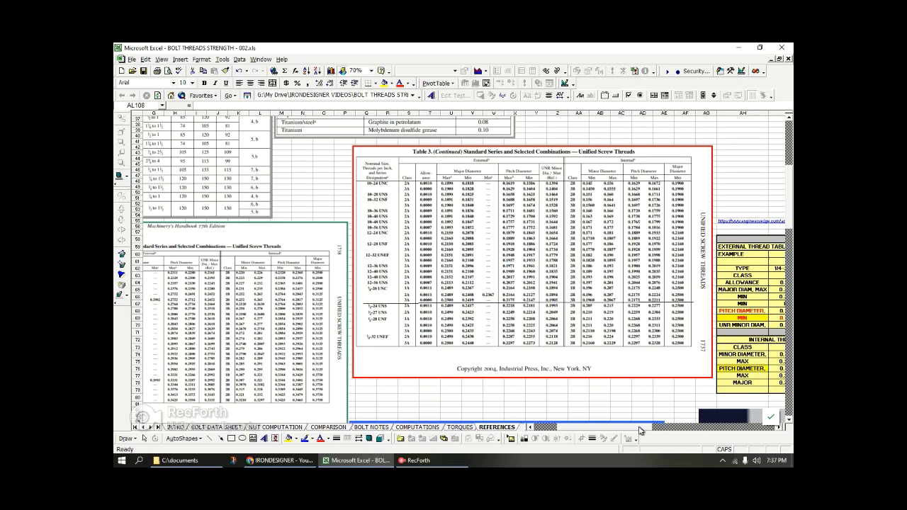
scroll(653, 434, "right", 1)
scroll(658, 434, "right", 1)
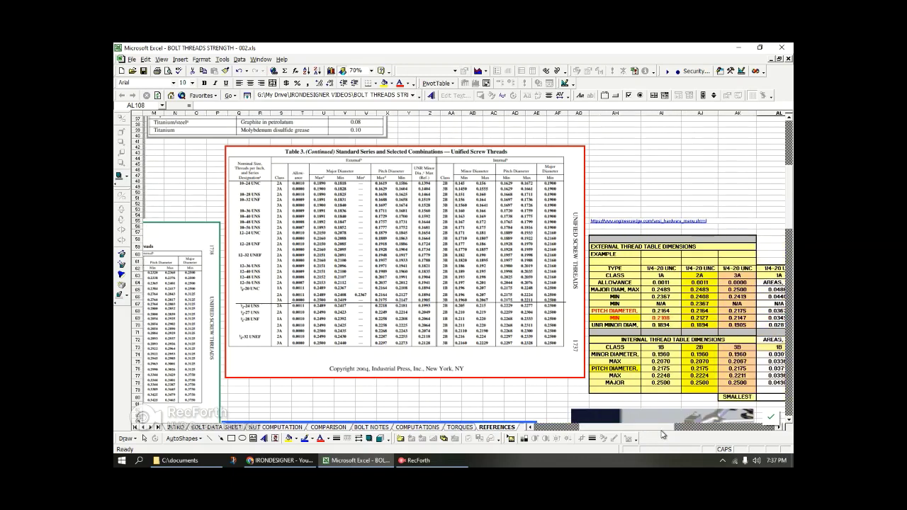
scroll(661, 432, "right", 2)
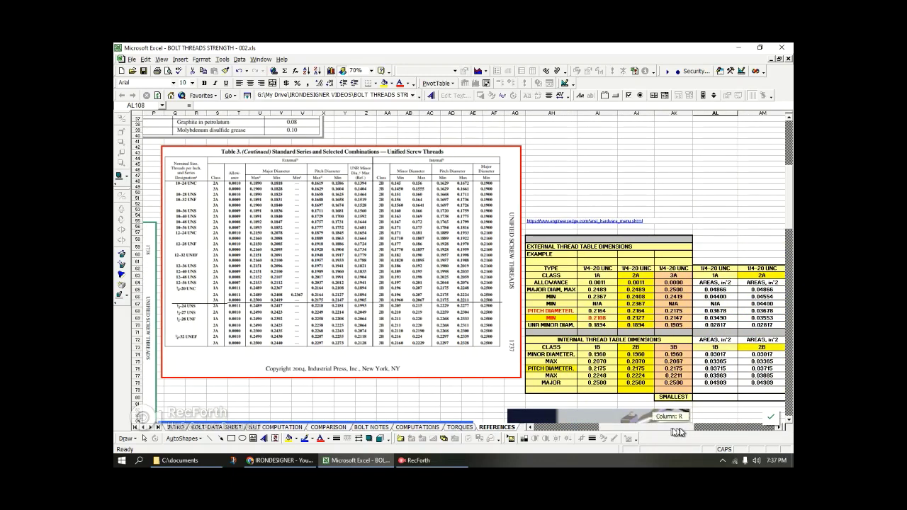
scroll(685, 431, "right", 1)
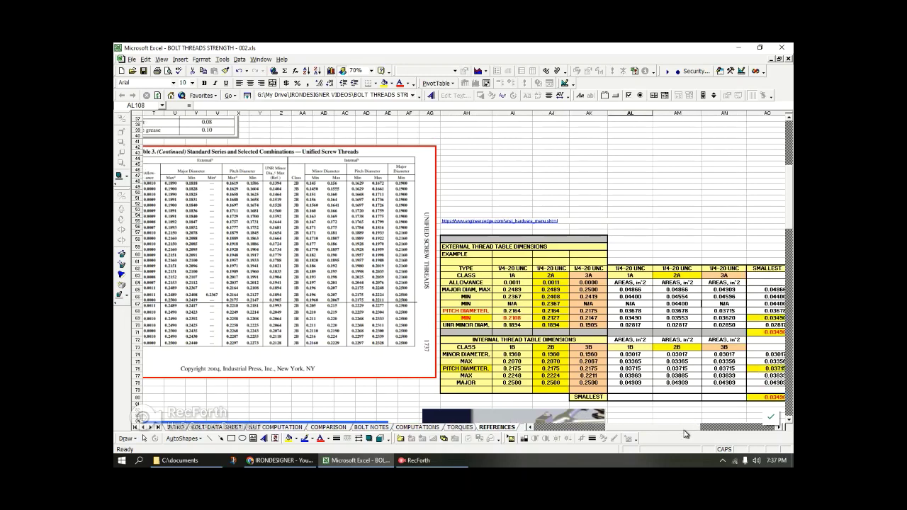
scroll(686, 433, "right", 1)
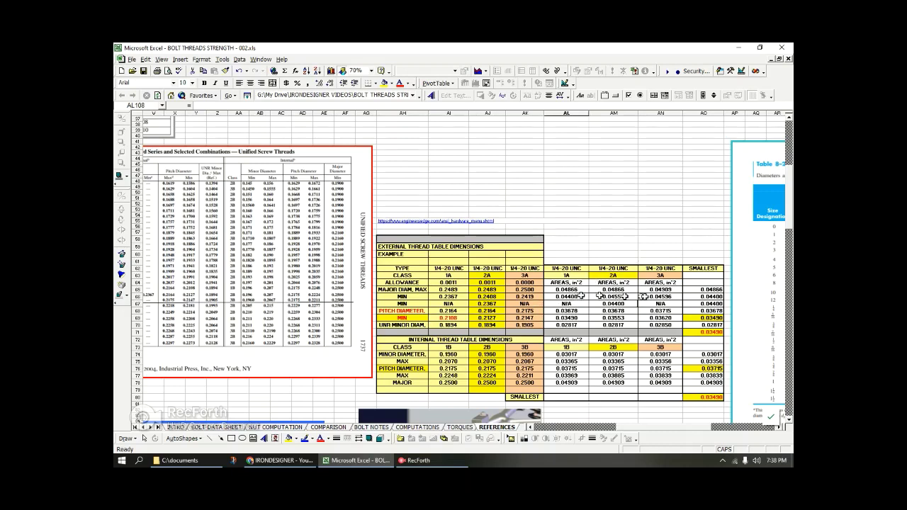
left_click(712, 332)
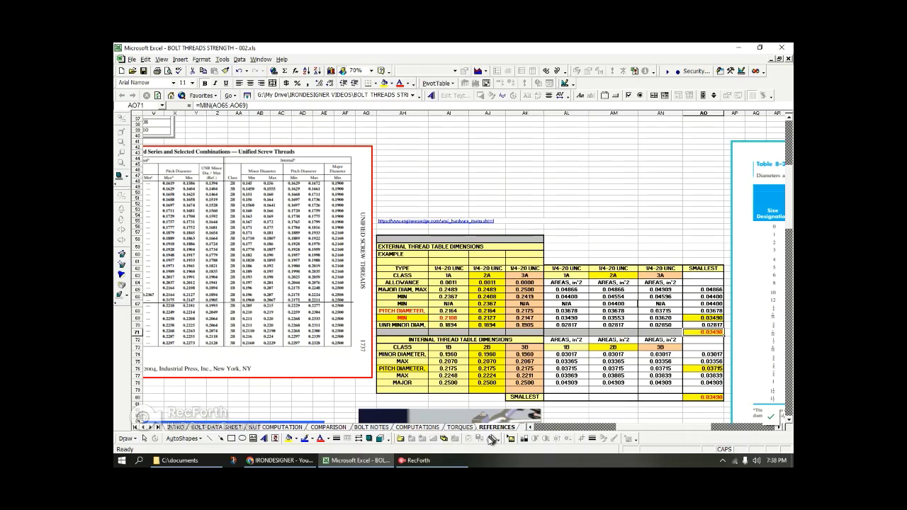
- Recheck the tension area on TORQUES against the smallest area on REFERENCES, and return to the INTRO worksheet
left_click(460, 428)
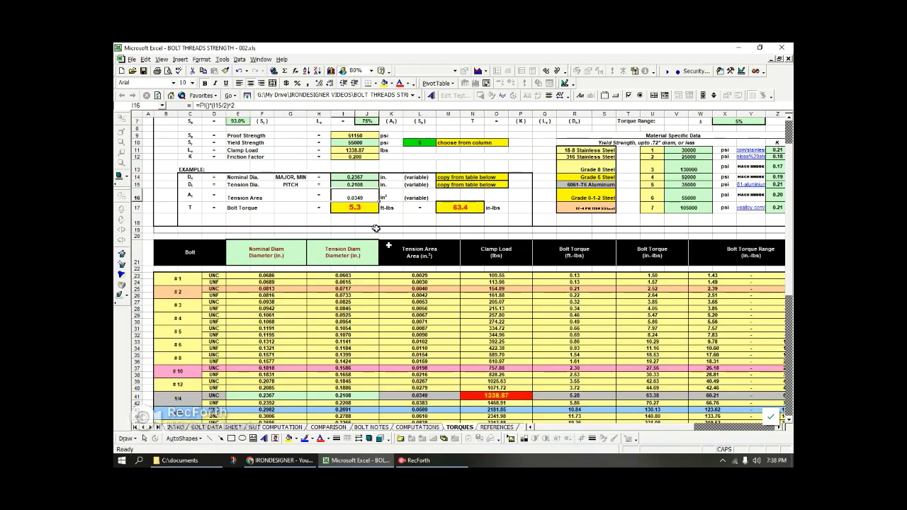
left_click(495, 427)
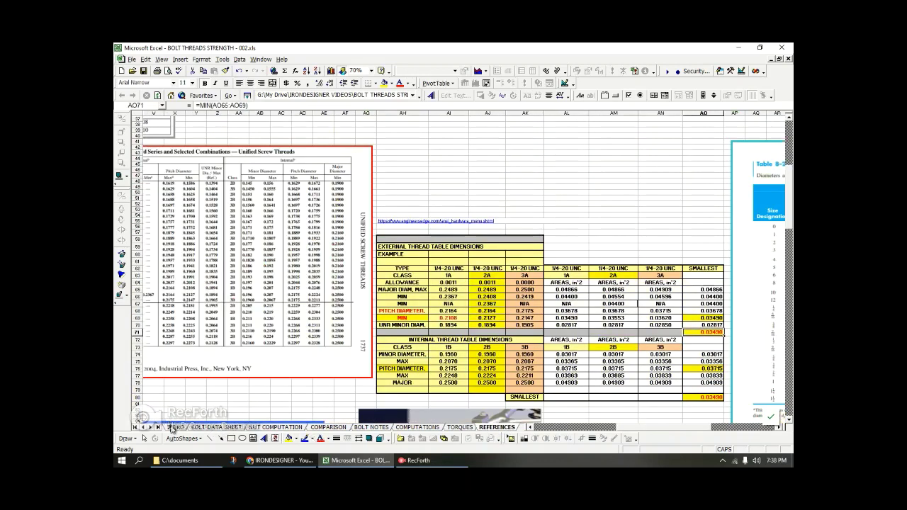
left_click(174, 428)
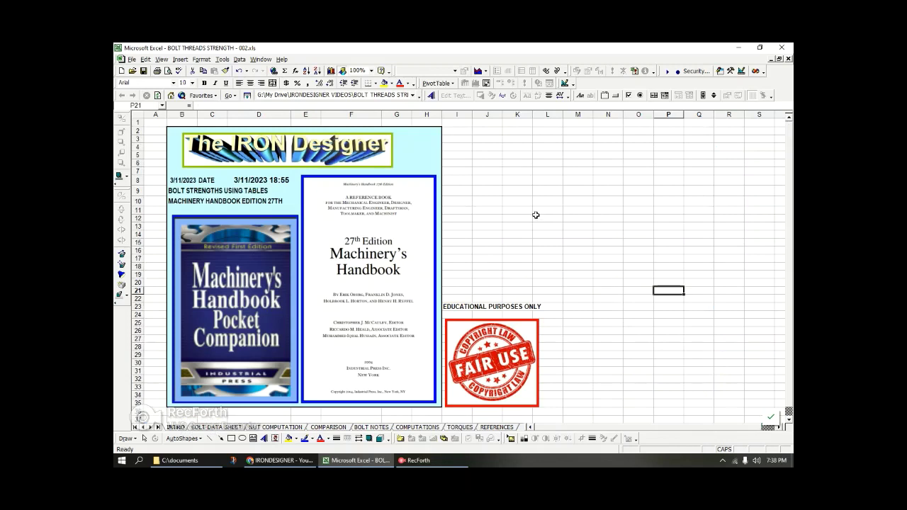